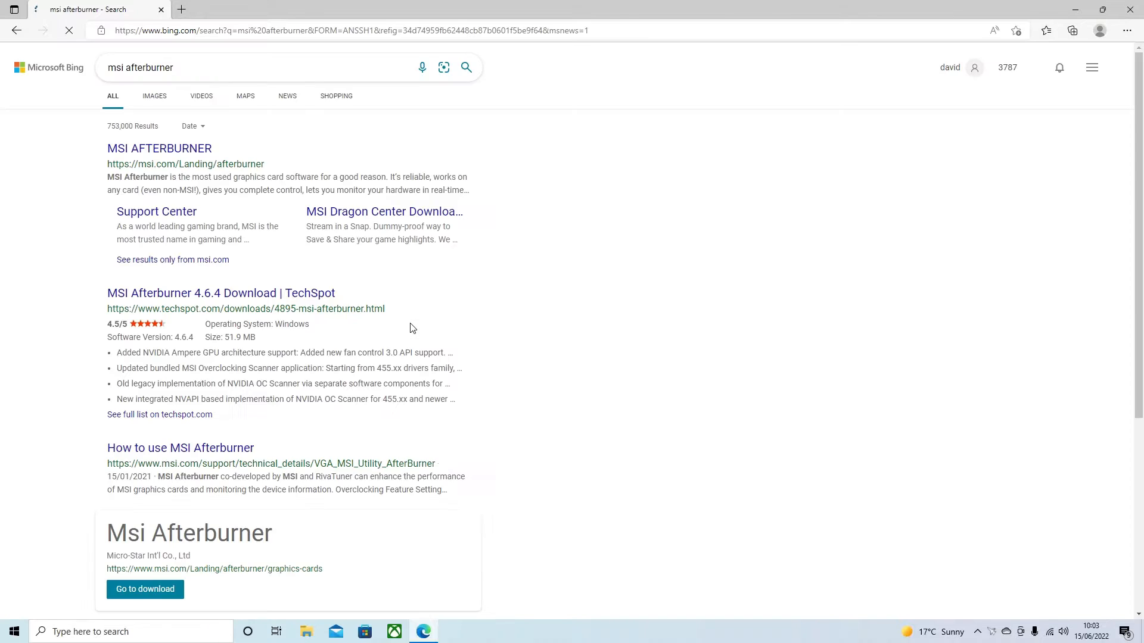
# Step: View the official MSI Afterburner download page from the search results and close it
pyautogui.click(161, 150)
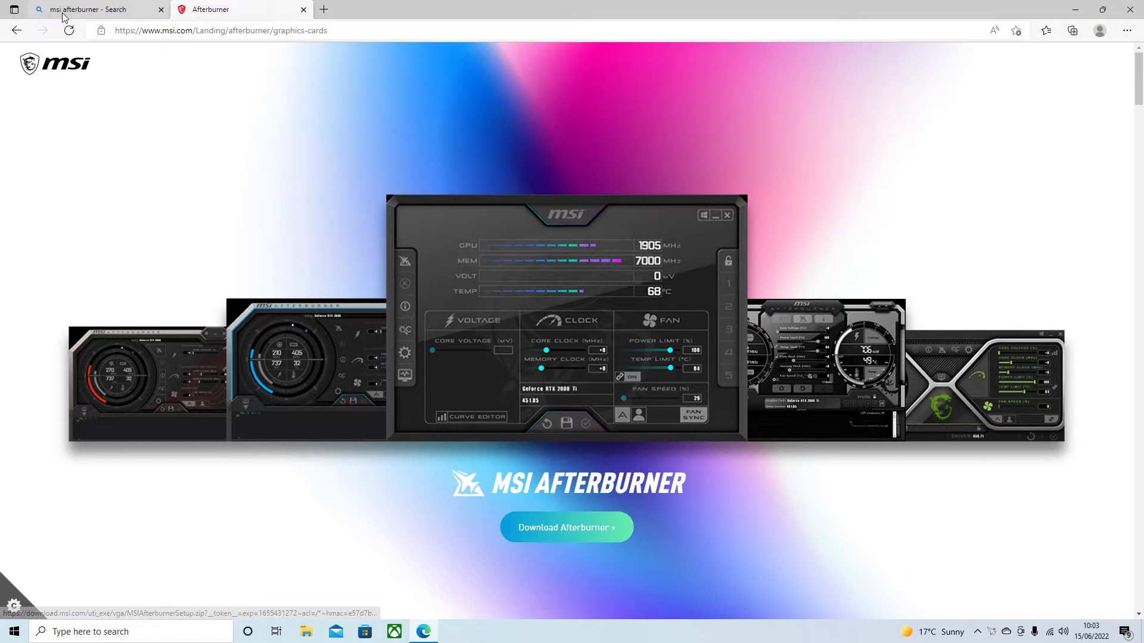
pyautogui.click(303, 11)
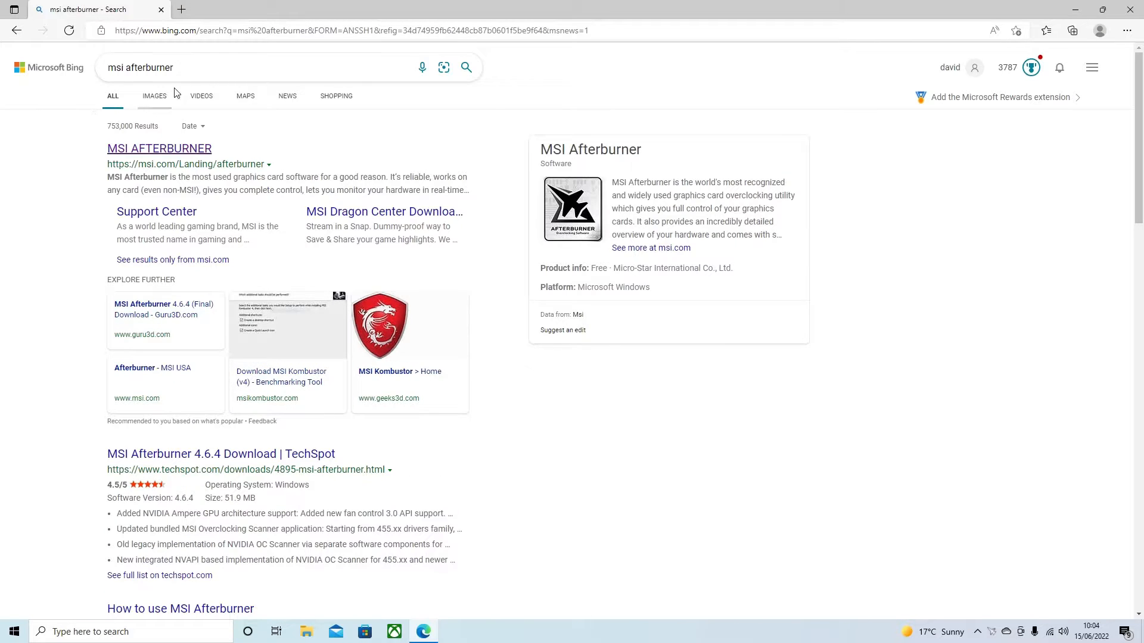
# Step: Search for "kombustor msi" and open the Download MSI Kombustor (v4) benchmarking tool site
pyautogui.moveTo(124, 75); pyautogui.dragTo(107, 71)
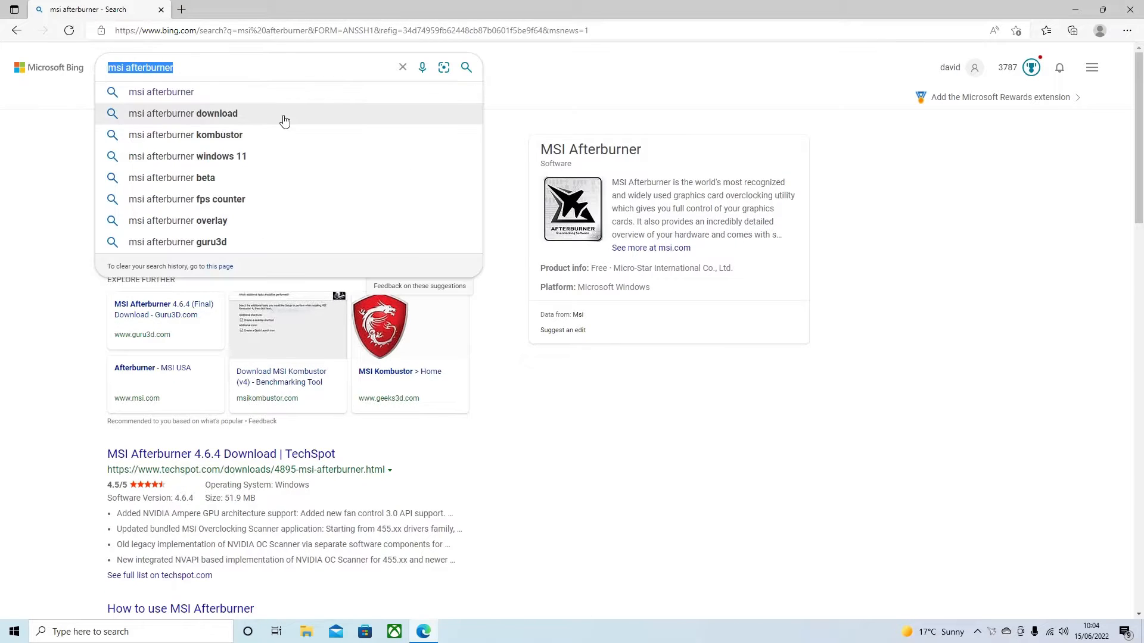
pyautogui.write('kombu')
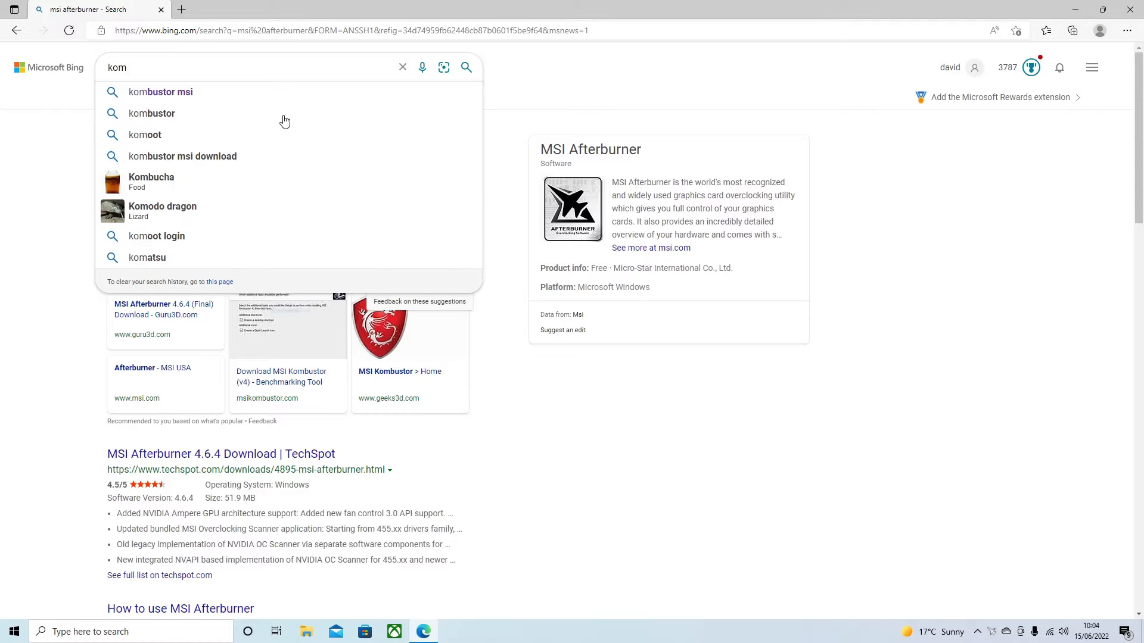
pyautogui.click(182, 96)
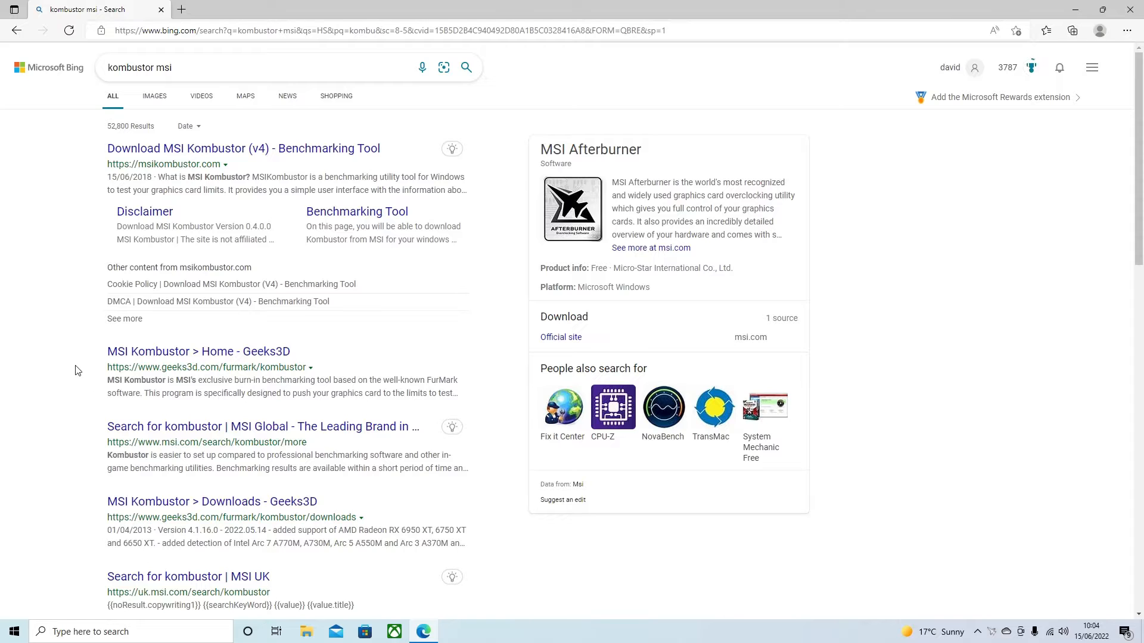
pyautogui.click(215, 149)
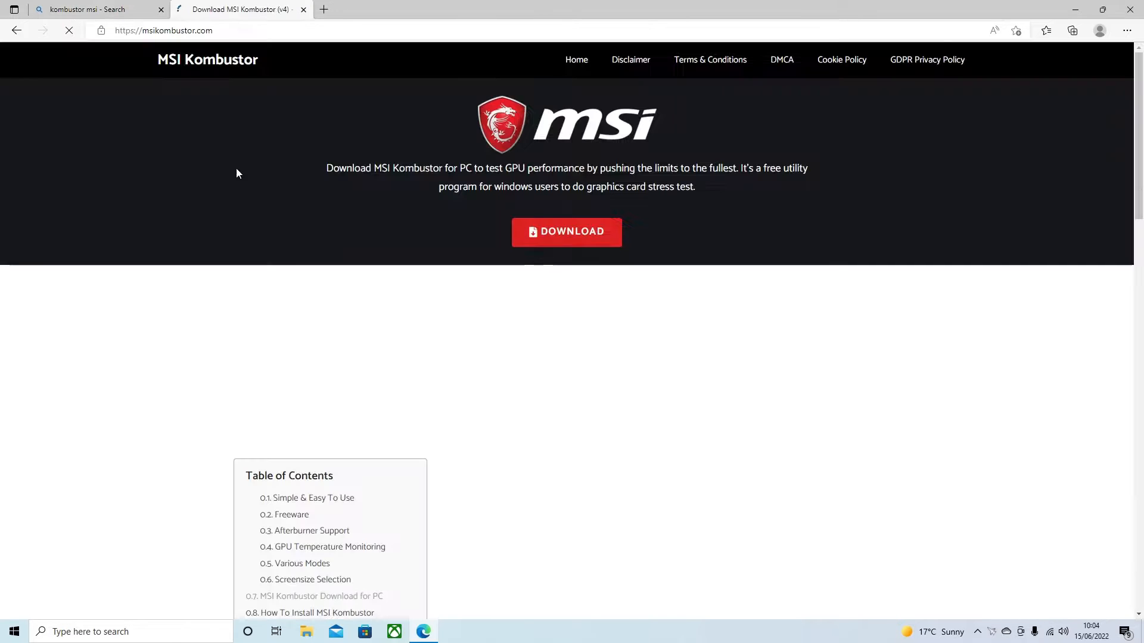
# Step: Request the 64-bit MSI Kombustor setup, version 4.1.15, through the site's download pages
pyautogui.click(572, 247)
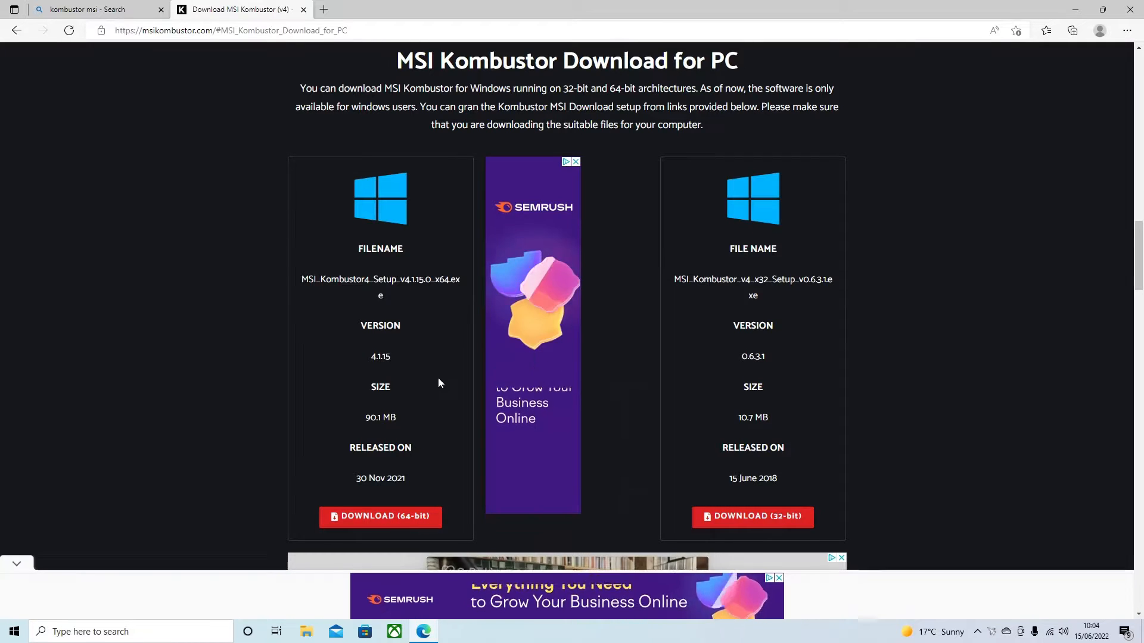
pyautogui.click(369, 519)
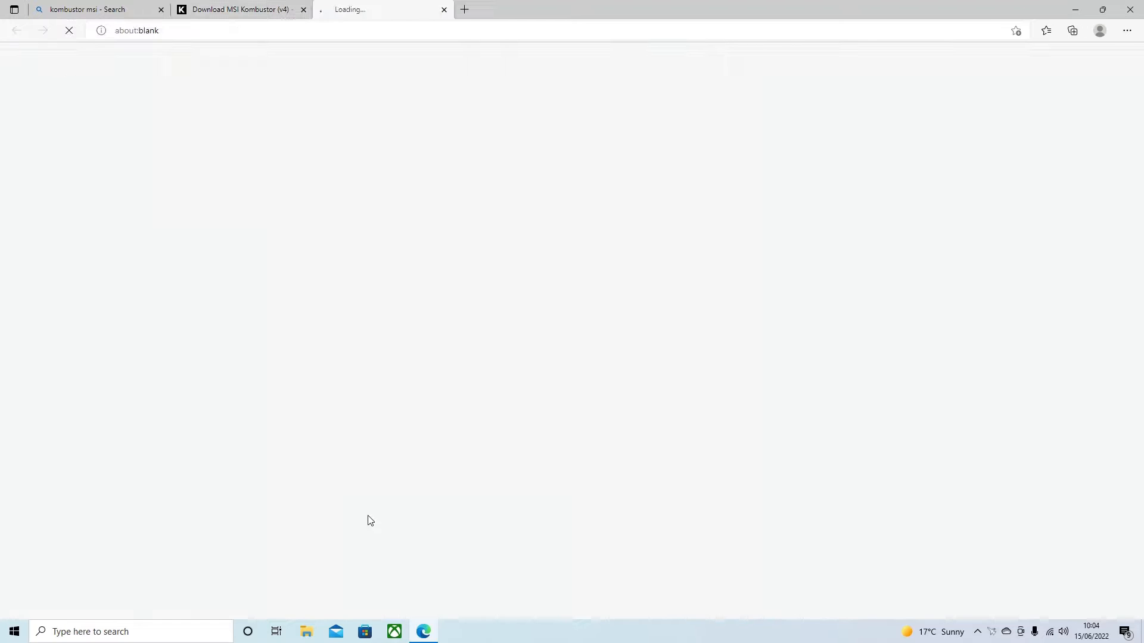
pyautogui.scroll(-8, 390, 421)
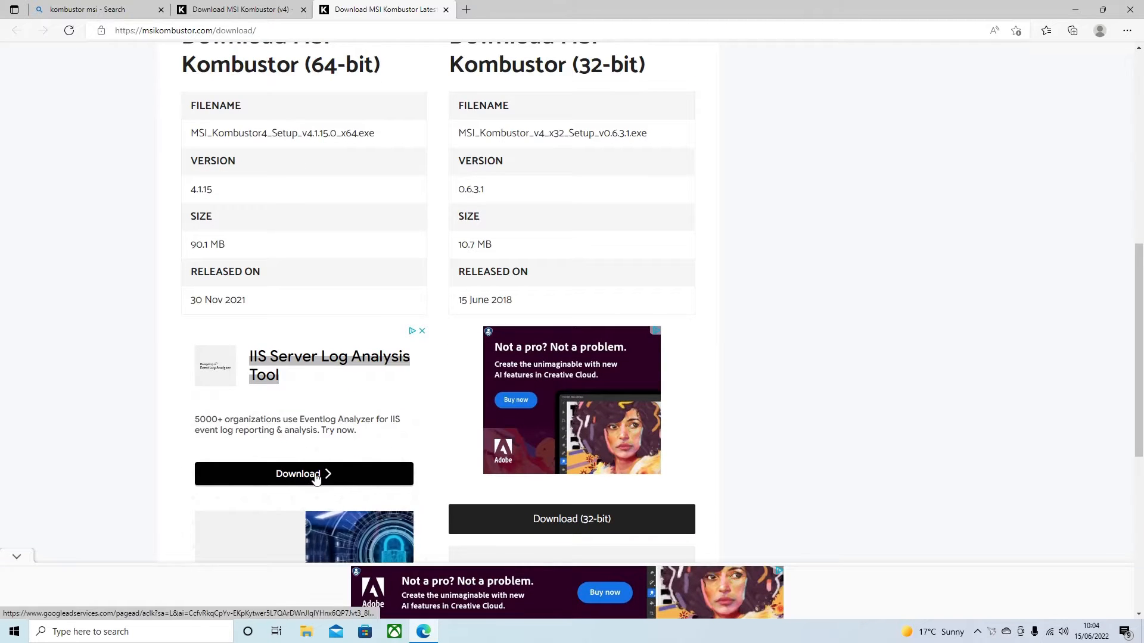
pyautogui.scroll(-5, 313, 478)
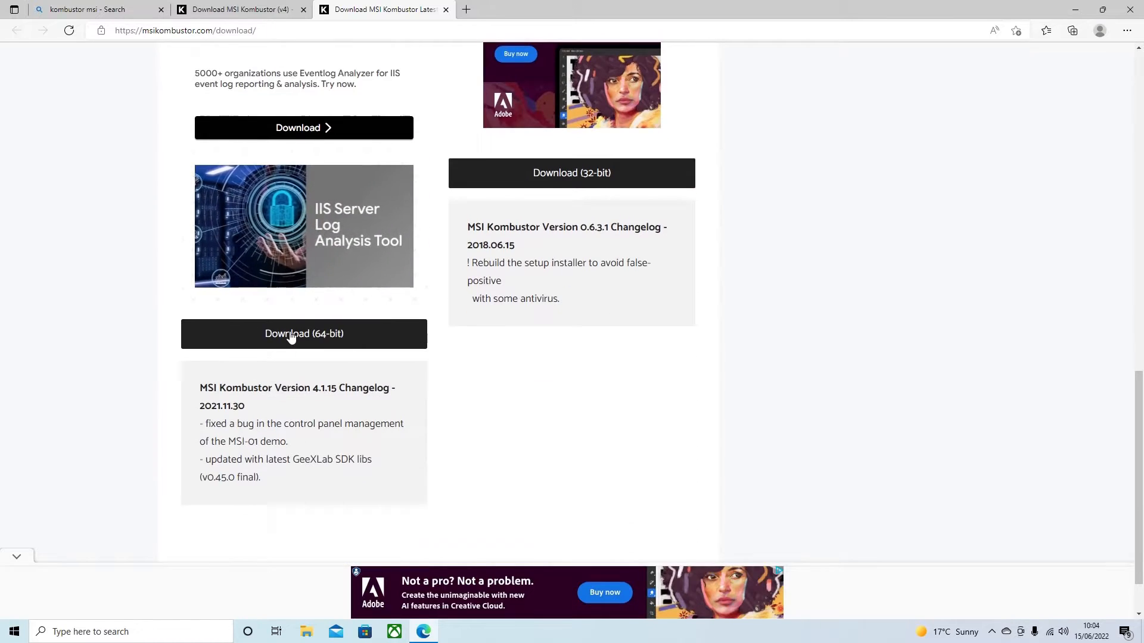
pyautogui.click(291, 336)
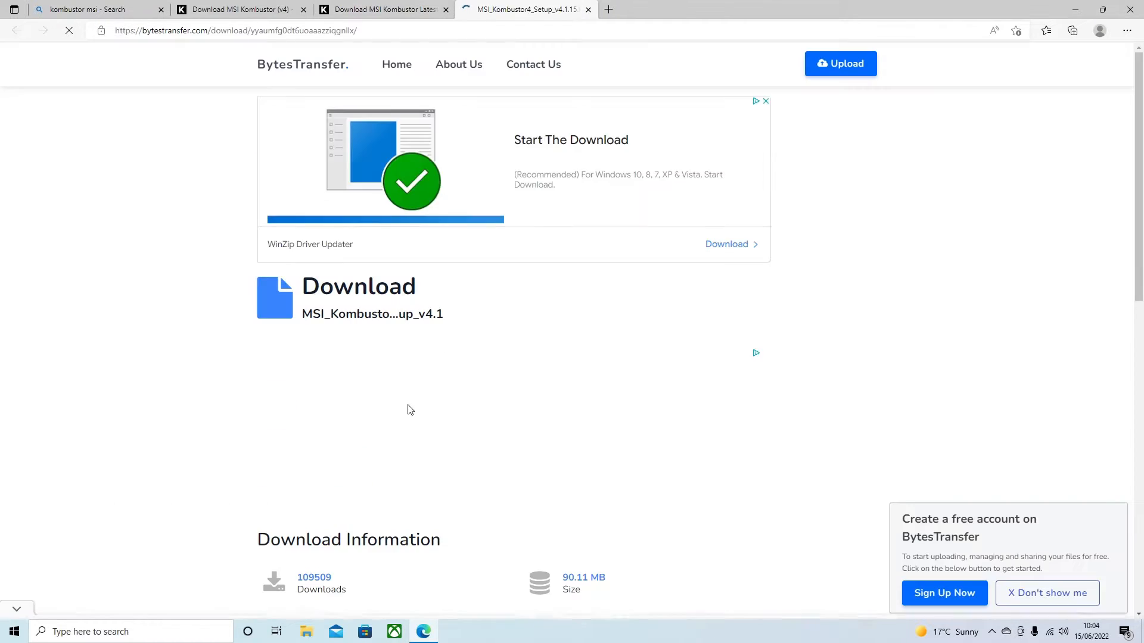
pyautogui.scroll(-1, 399, 409)
pyautogui.scroll(-5, 385, 410)
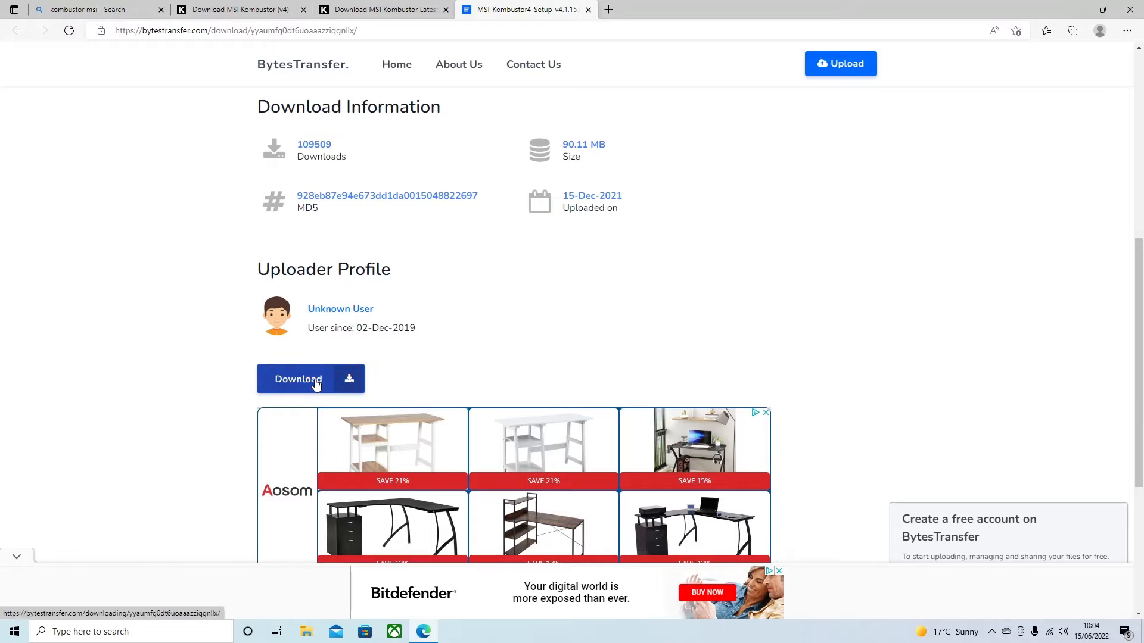
pyautogui.click(316, 384)
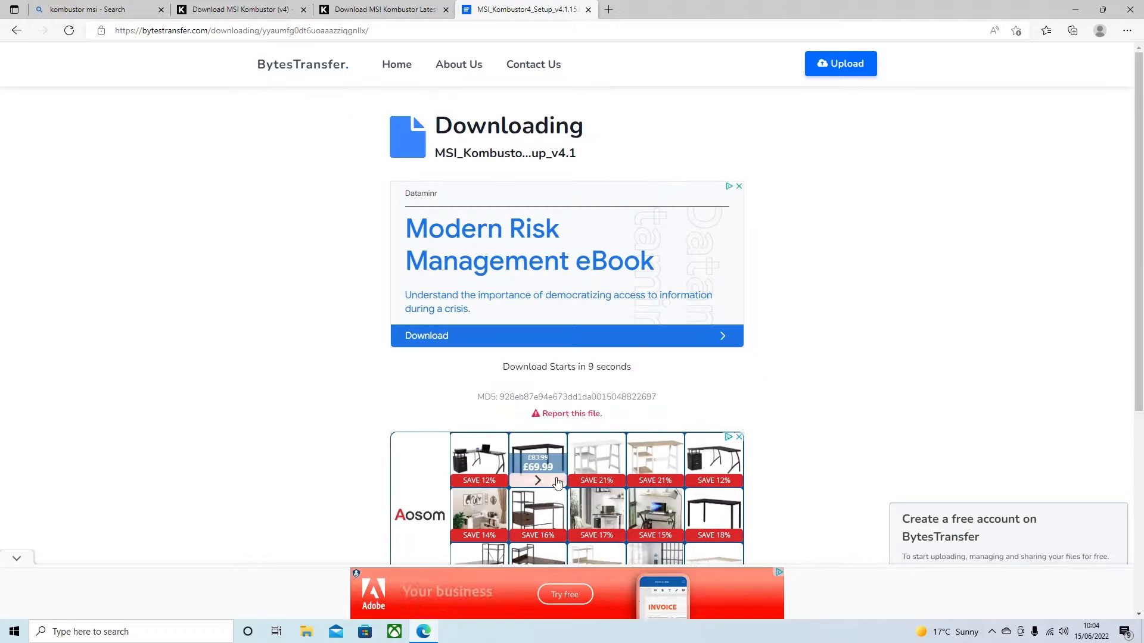
# Step: Close the Kombustor download pages and exit the browser
pyautogui.click(589, 10)
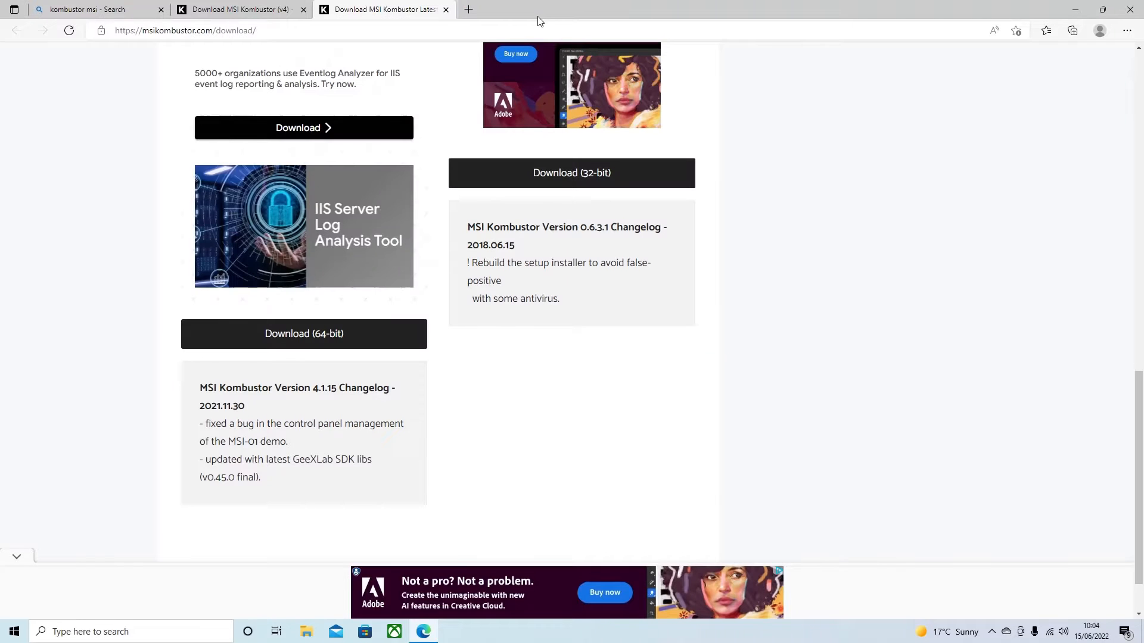
pyautogui.click(445, 10)
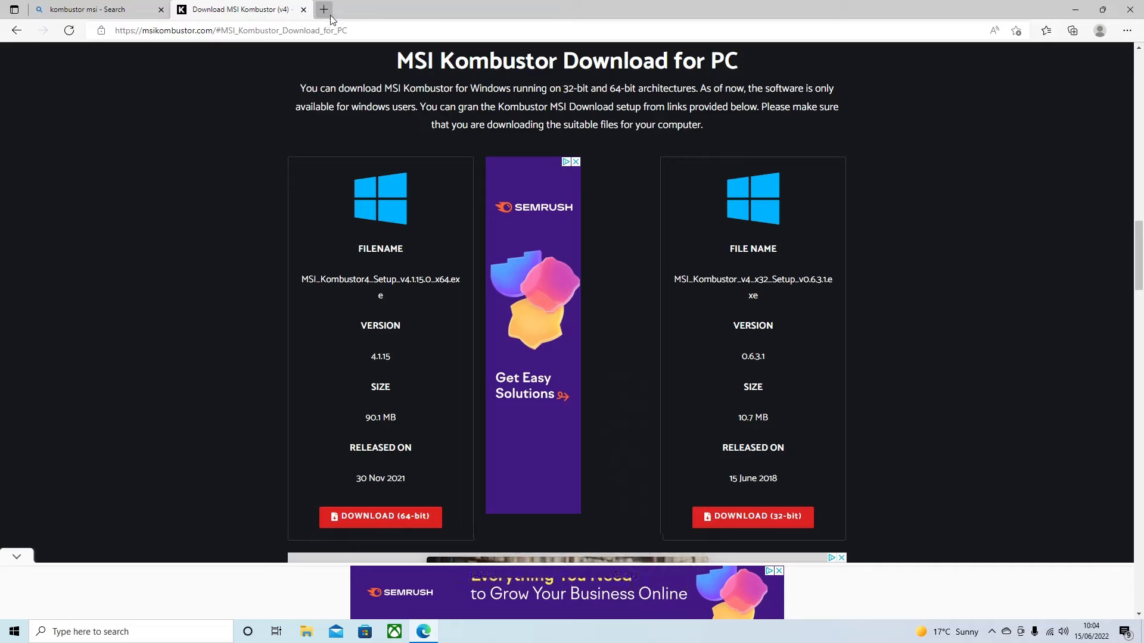
pyautogui.click(1127, 16)
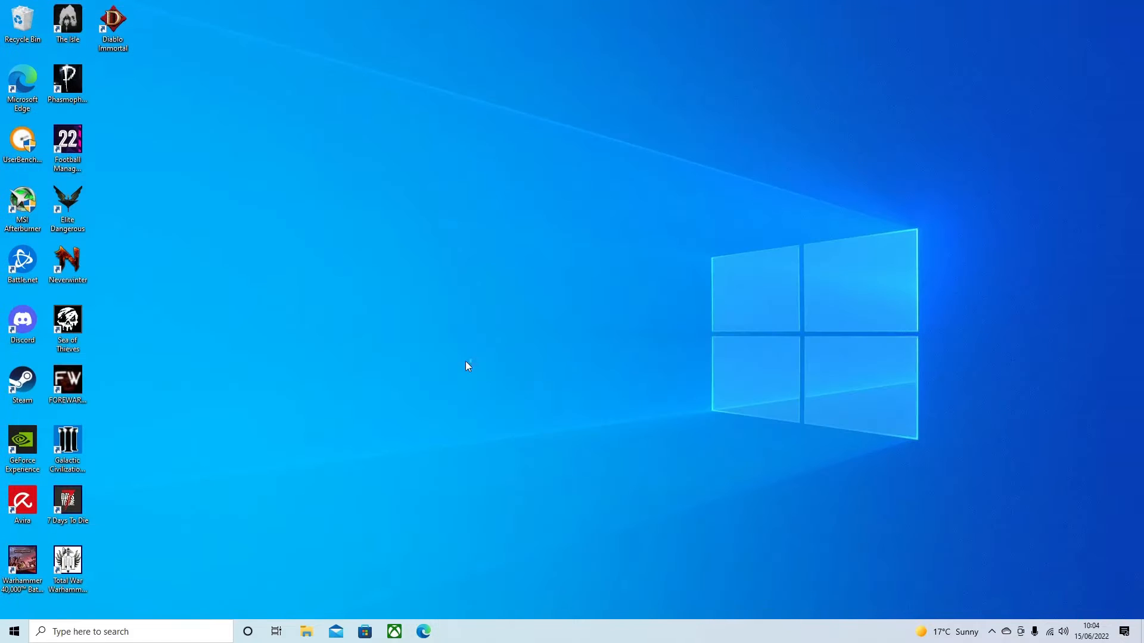
# Step: Launch MSI Afterburner from the desktop and reposition its window so that it is fully visible
pyautogui.doubleClick(23, 202)
pyautogui.click(530, 393)
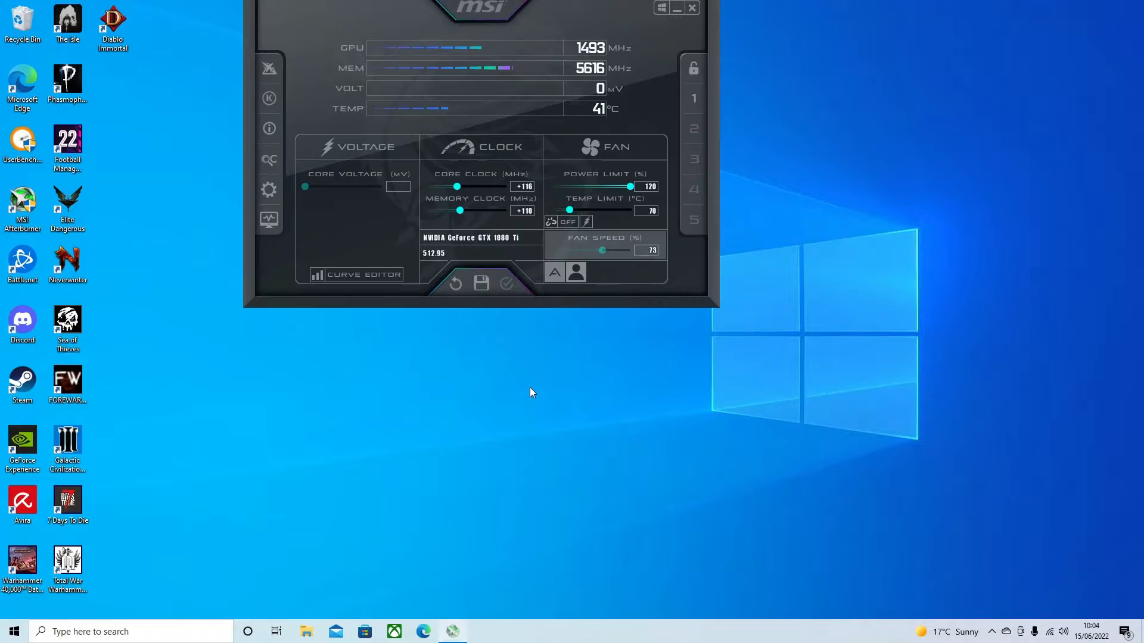
pyautogui.moveTo(515, 3); pyautogui.dragTo(912, 28)
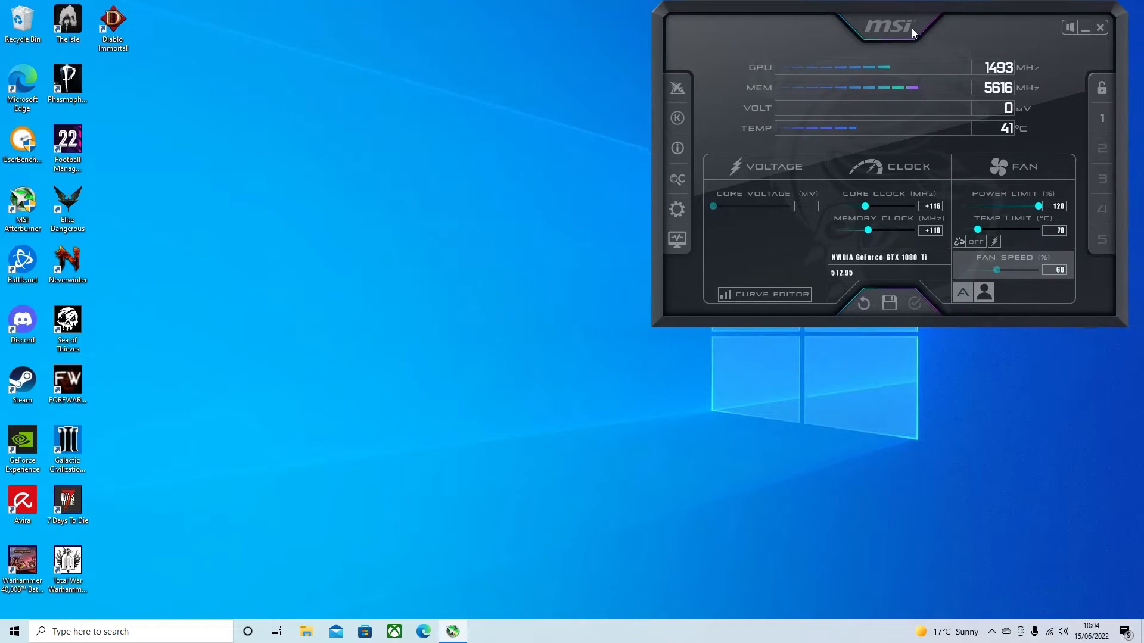
# Step: Launch MSI Kombustor from Afterburner, dismiss its new version web page, and arrange both program windows side by side
pyautogui.click(670, 122)
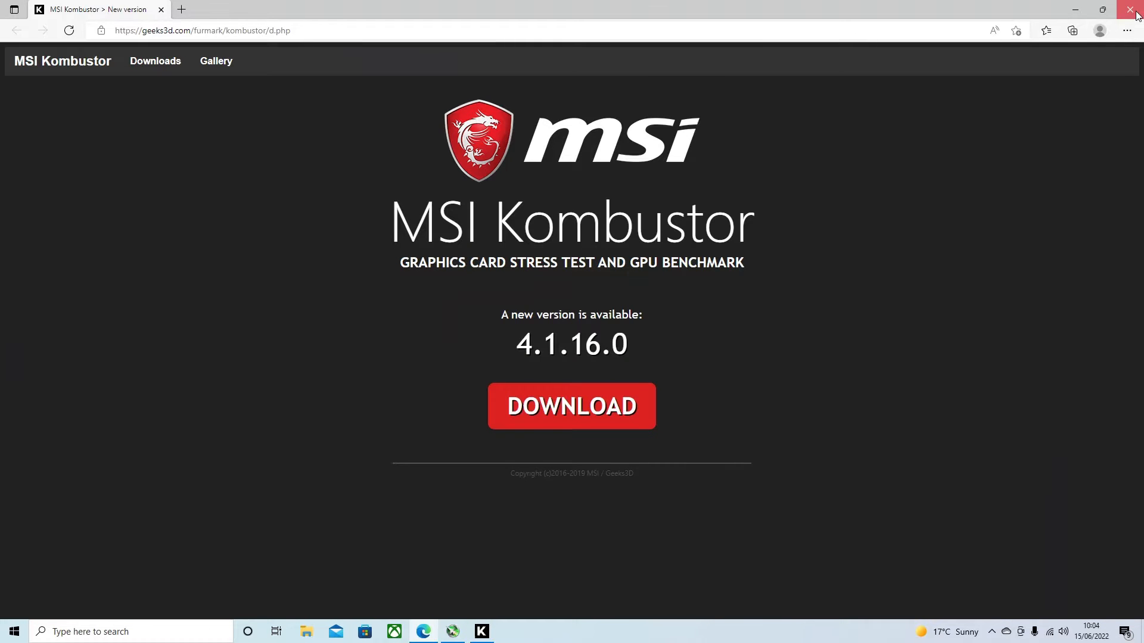
pyautogui.click(1135, 11)
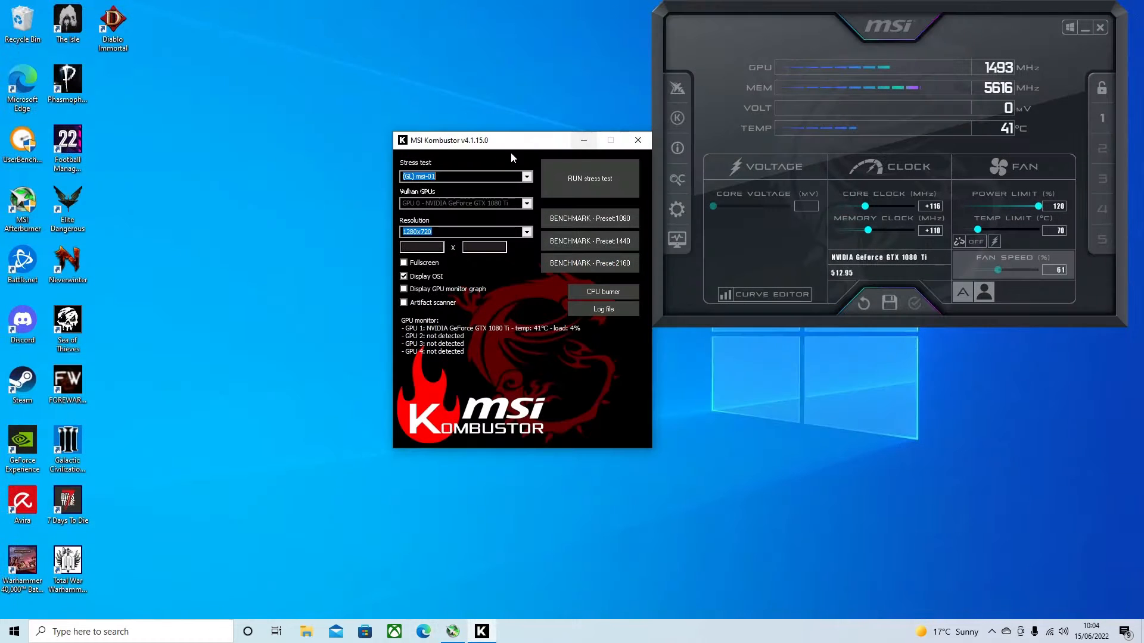
pyautogui.moveTo(516, 149); pyautogui.dragTo(161, 38)
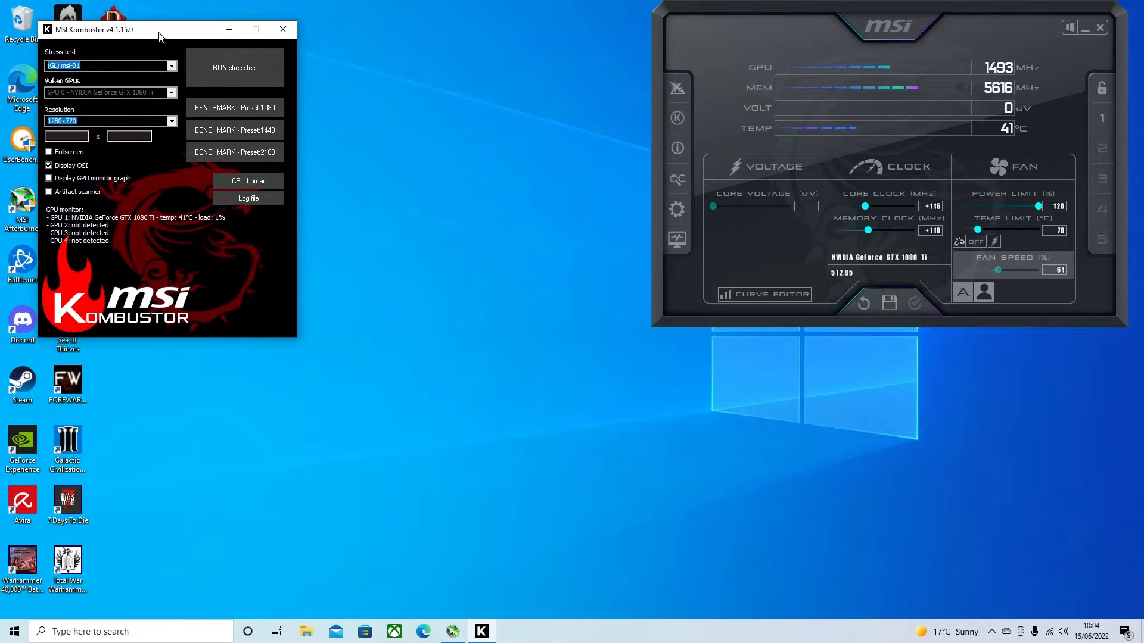
pyautogui.moveTo(910, 29); pyautogui.dragTo(770, 40)
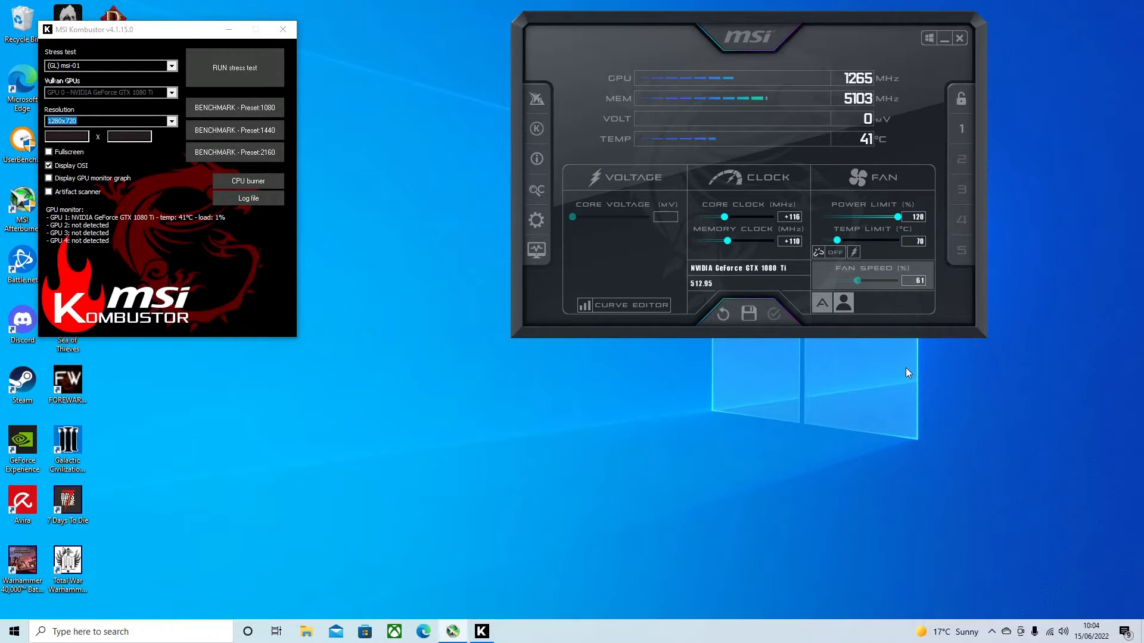
# Step: Reset the graphics card settings to their defaults and apply Afterburner's general properties with Start with Windows enabled
pyautogui.click(727, 308)
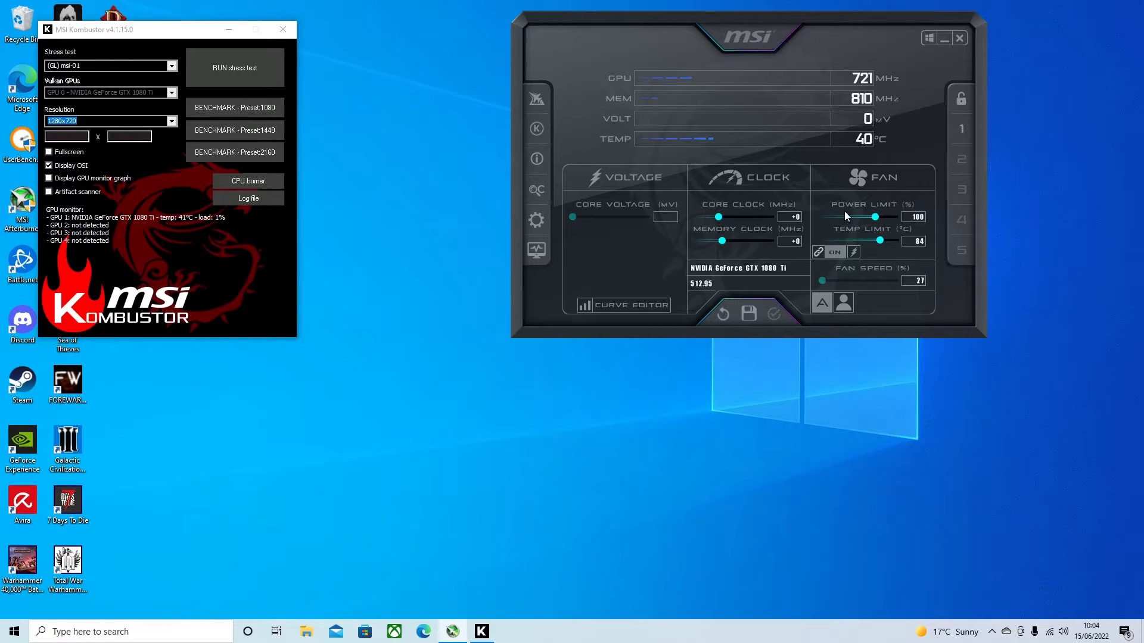
pyautogui.click(536, 221)
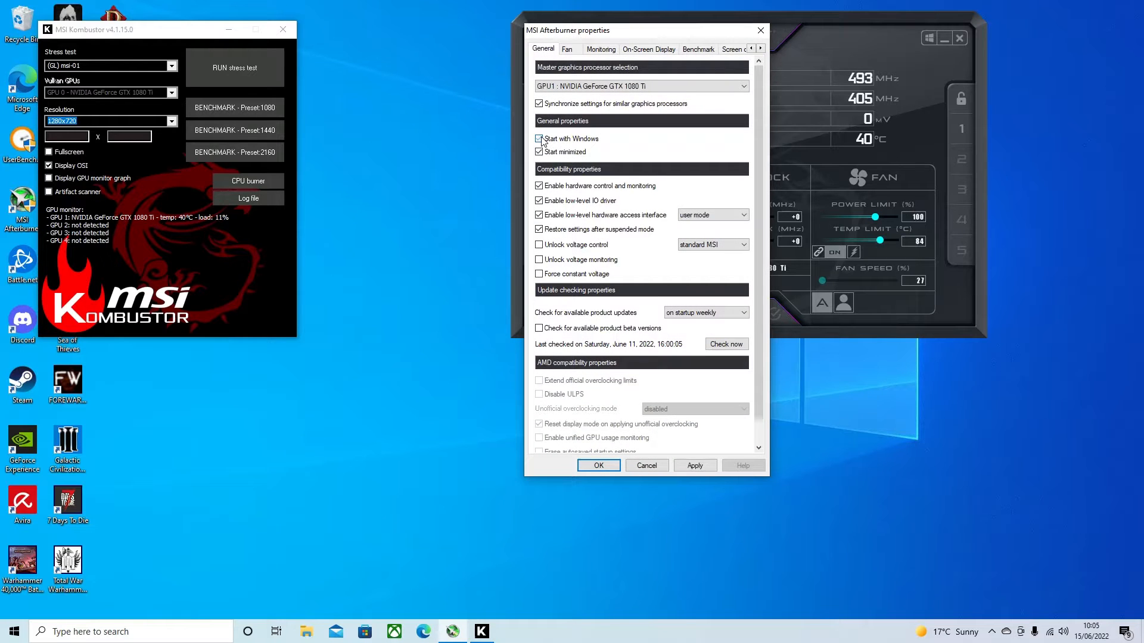
pyautogui.click(707, 466)
# Step: Enable user defined software automatic fan control with the custom speed curve, apply it, and close the properties
pyautogui.click(568, 49)
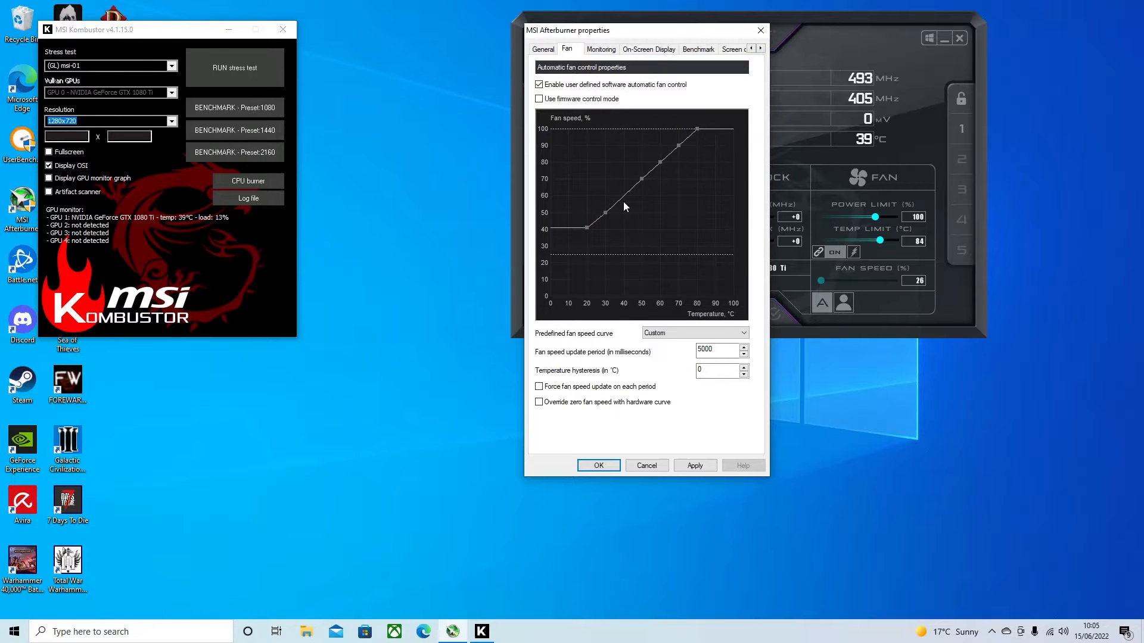
pyautogui.click(704, 466)
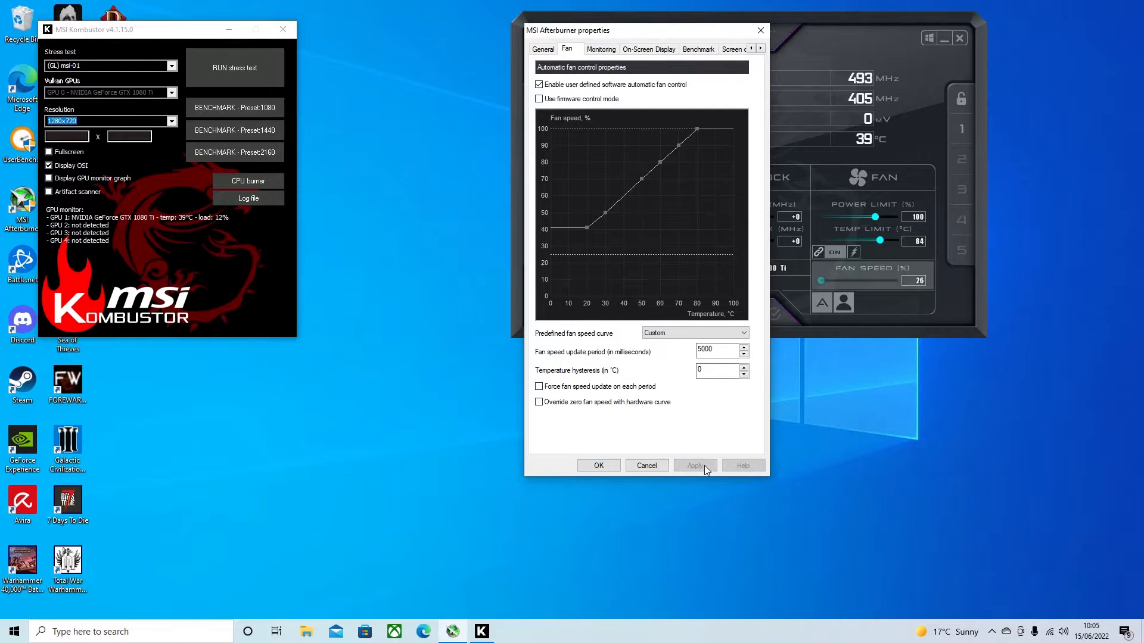
pyautogui.click(760, 31)
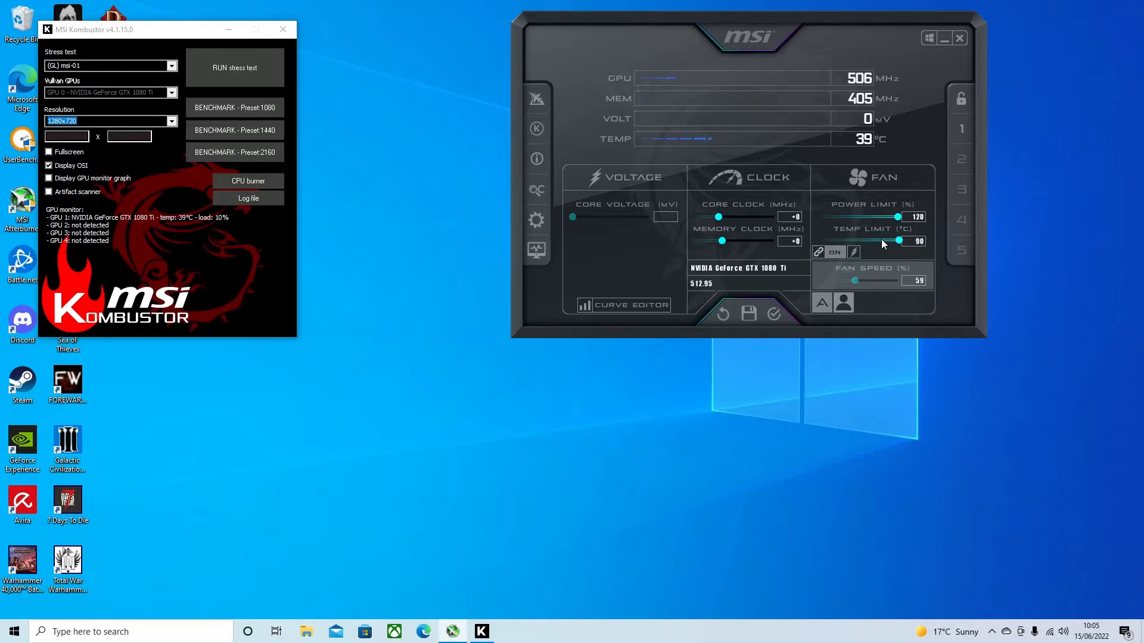
# Step: Set the power limit to 120%, unlink it from the temperature limit, and apply a temperature limit of 70 °C
pyautogui.click(818, 254)
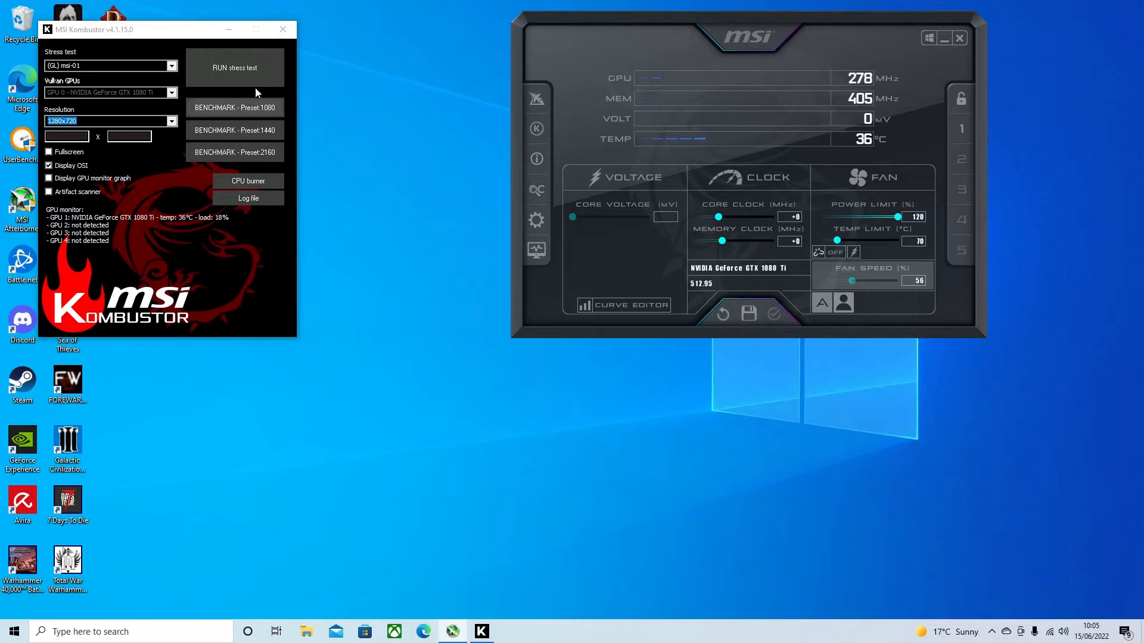
# Step: Run the (GL) msi-01 stress test at 1280x720, keep its window beside Afterburner's readings, and close the test after about two minutes
pyautogui.click(260, 70)
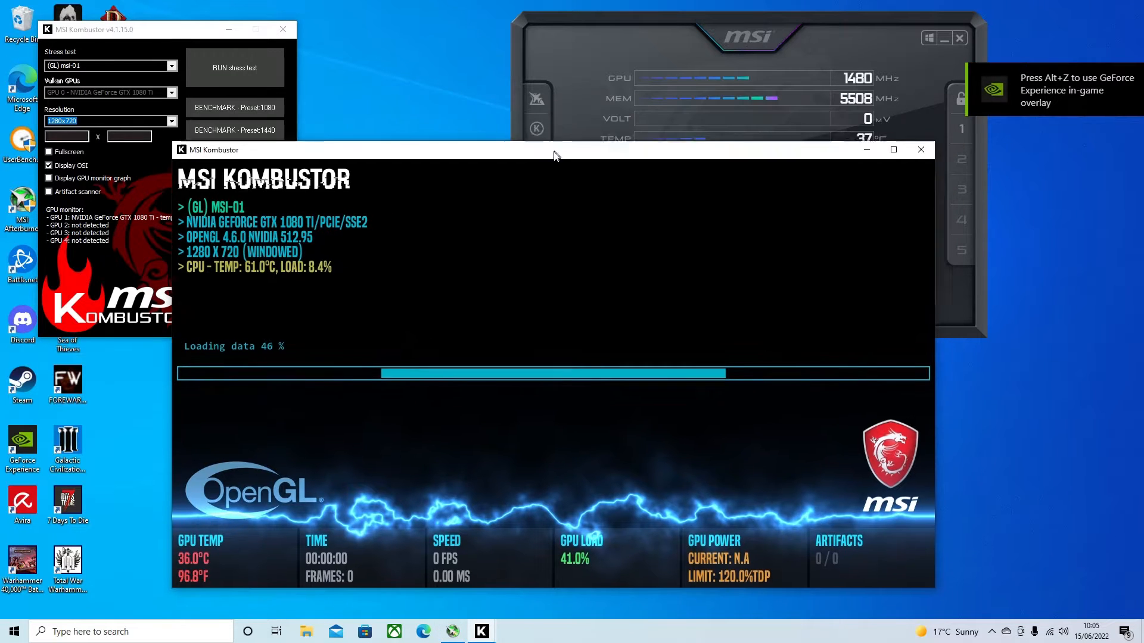
pyautogui.moveTo(554, 156); pyautogui.dragTo(474, 160)
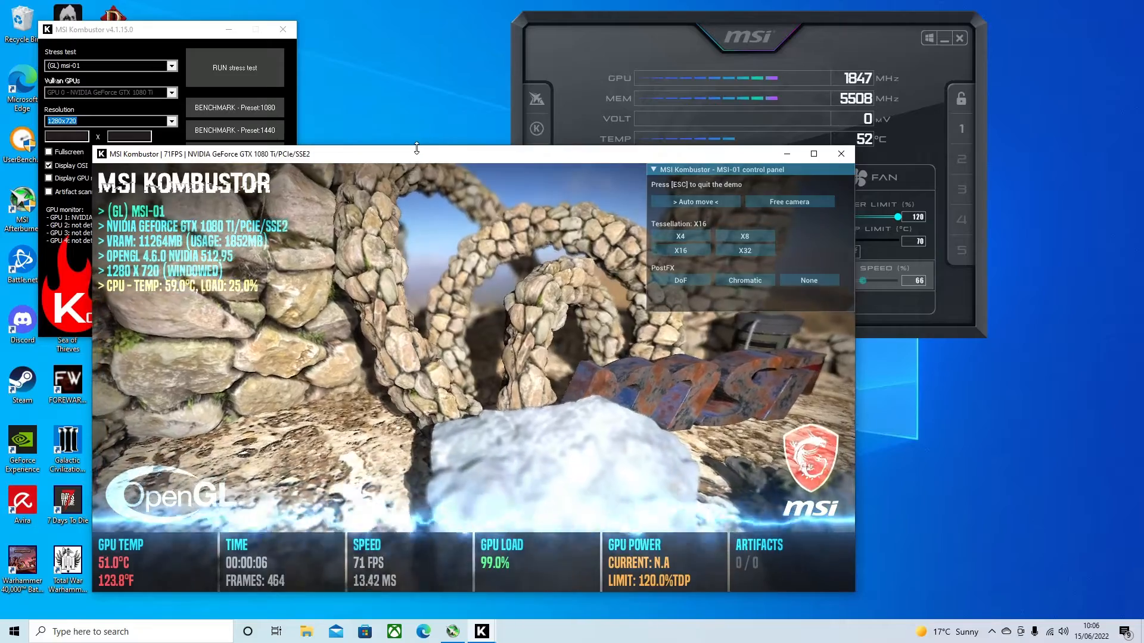
pyautogui.moveTo(417, 149); pyautogui.dragTo(347, 237)
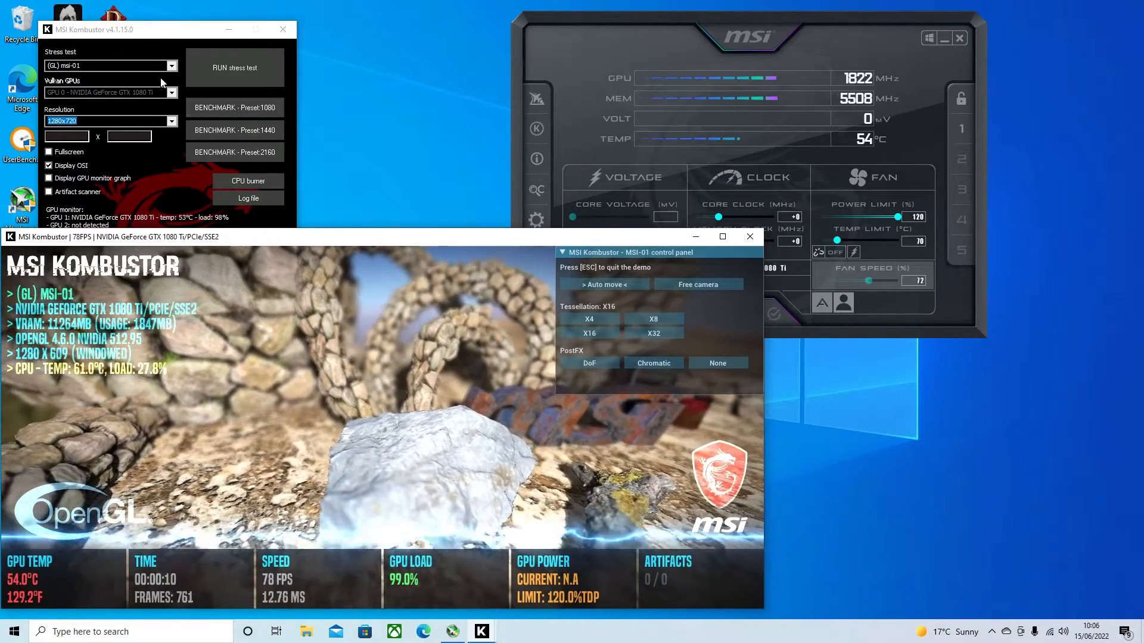
pyautogui.moveTo(761, 33); pyautogui.dragTo(813, 42)
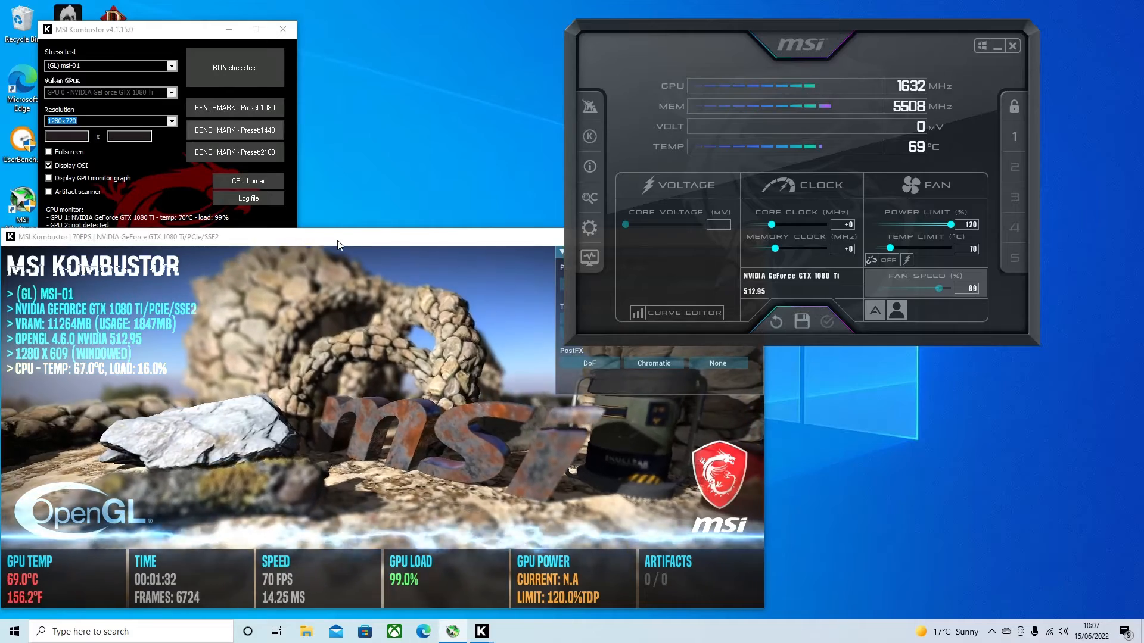
pyautogui.click(339, 243)
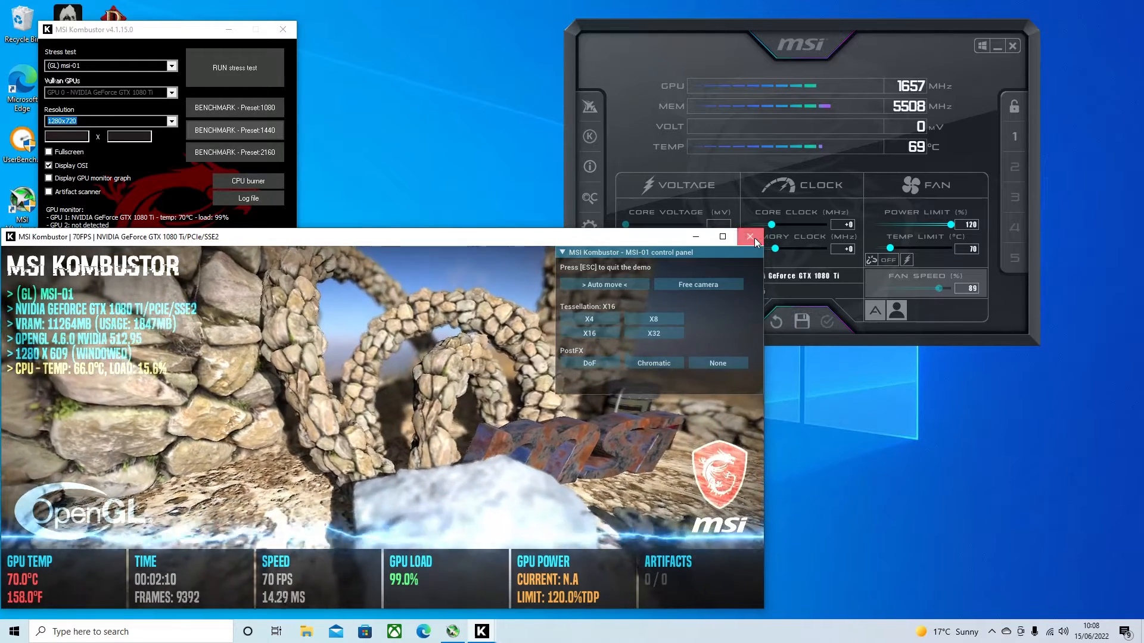
pyautogui.click(754, 238)
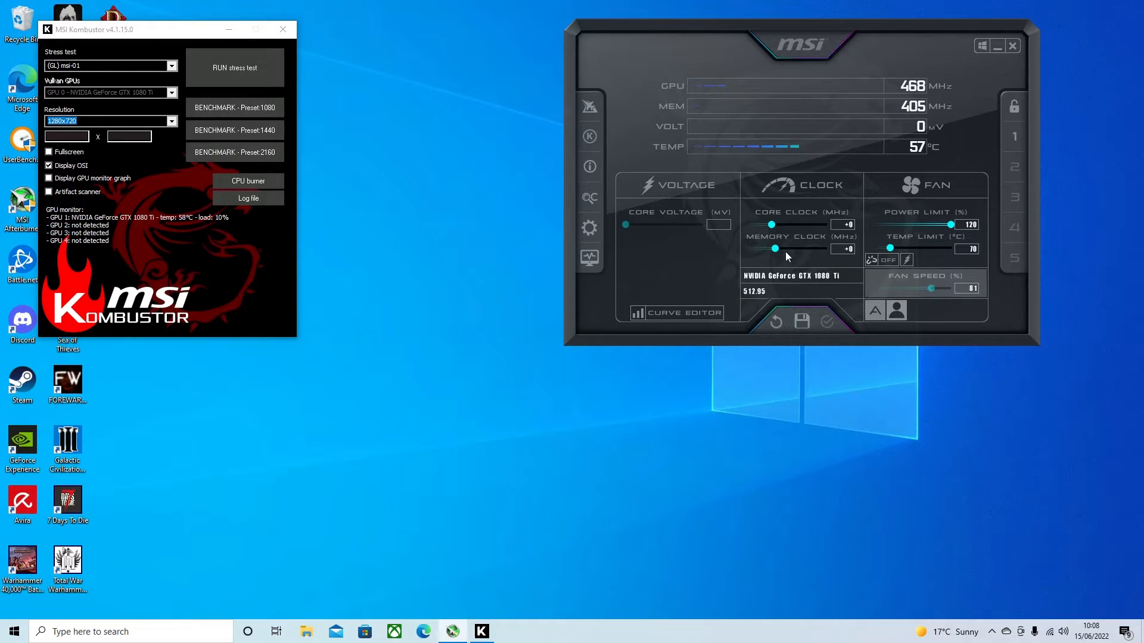
# Step: Raise and apply the core clock offset, and load profile 1 with core clock +116 MHz and memory clock +110 MHz
pyautogui.moveTo(772, 226); pyautogui.dragTo(774, 231)
pyautogui.click(828, 325)
pyautogui.click(1017, 138)
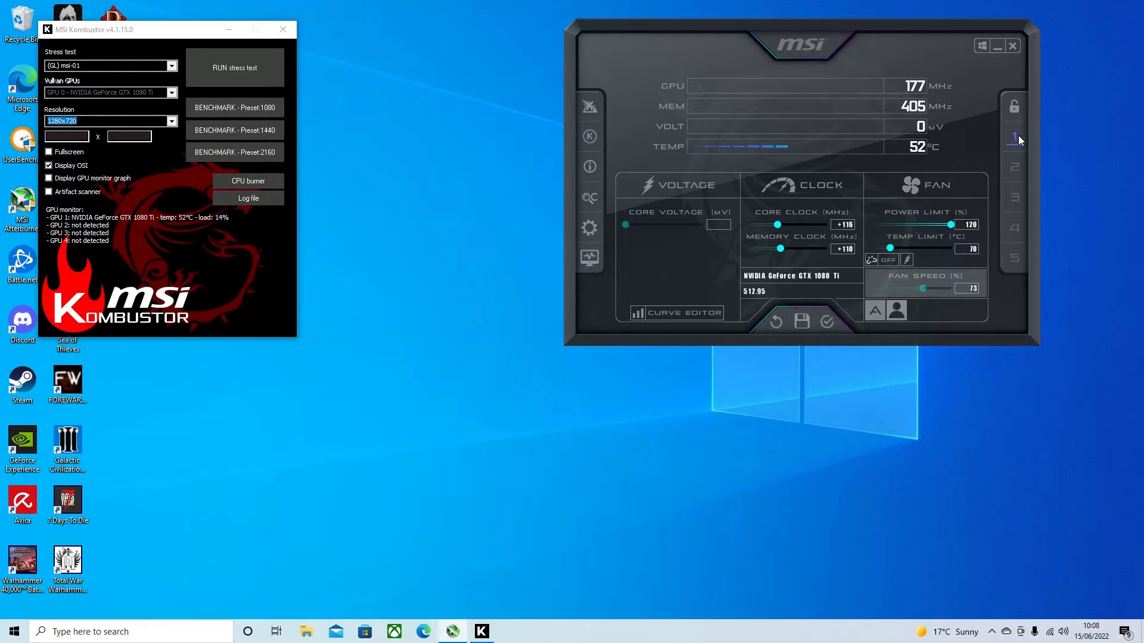
# Step: Apply the loaded profile 1 settings and save them to profile slot 5
pyautogui.click(827, 322)
pyautogui.click(802, 323)
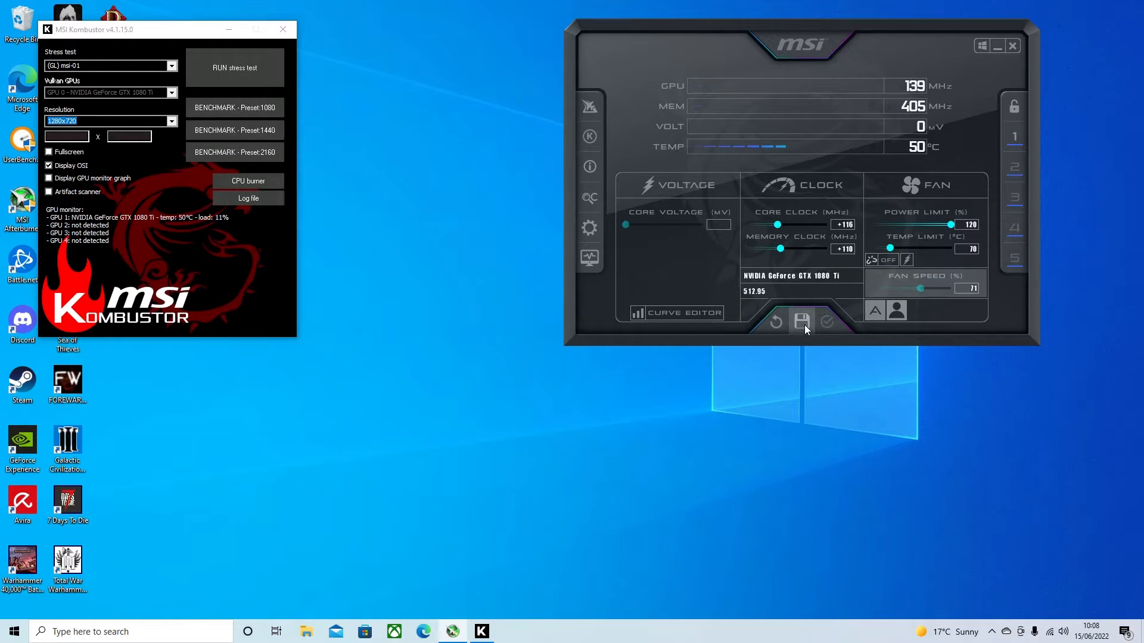
pyautogui.click(1019, 259)
# Step: Switch between profiles 5 and 1, finishing with profile 1 loaded and applied
pyautogui.click(1014, 261)
pyautogui.click(1016, 138)
pyautogui.click(1017, 260)
pyautogui.click(1017, 137)
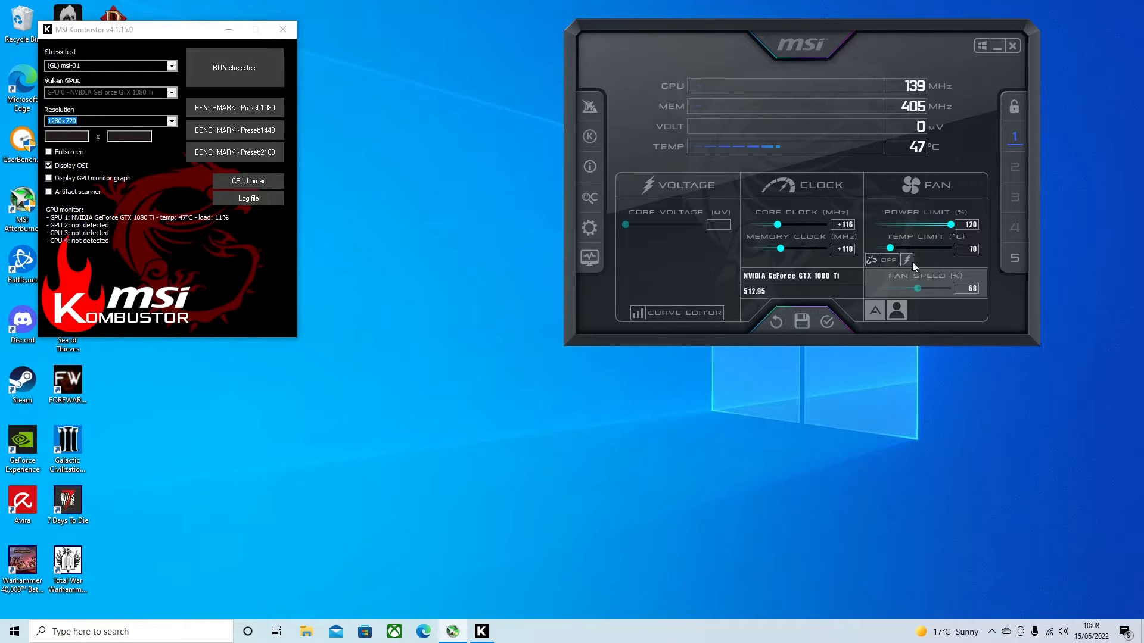
pyautogui.click(827, 322)
# Step: Try the Kombustor (GL) msi-01 stress test with the core clock at +170 MHz, and restore and apply profile 1
pyautogui.moveTo(778, 229); pyautogui.dragTo(783, 228)
pyautogui.click(245, 73)
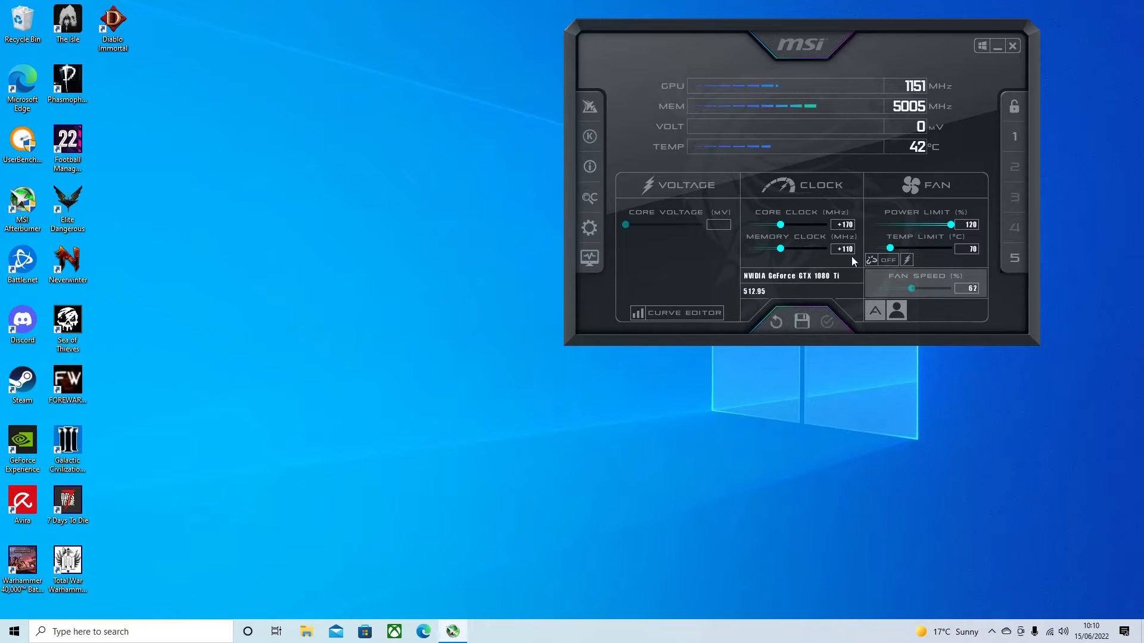
pyautogui.click(1015, 137)
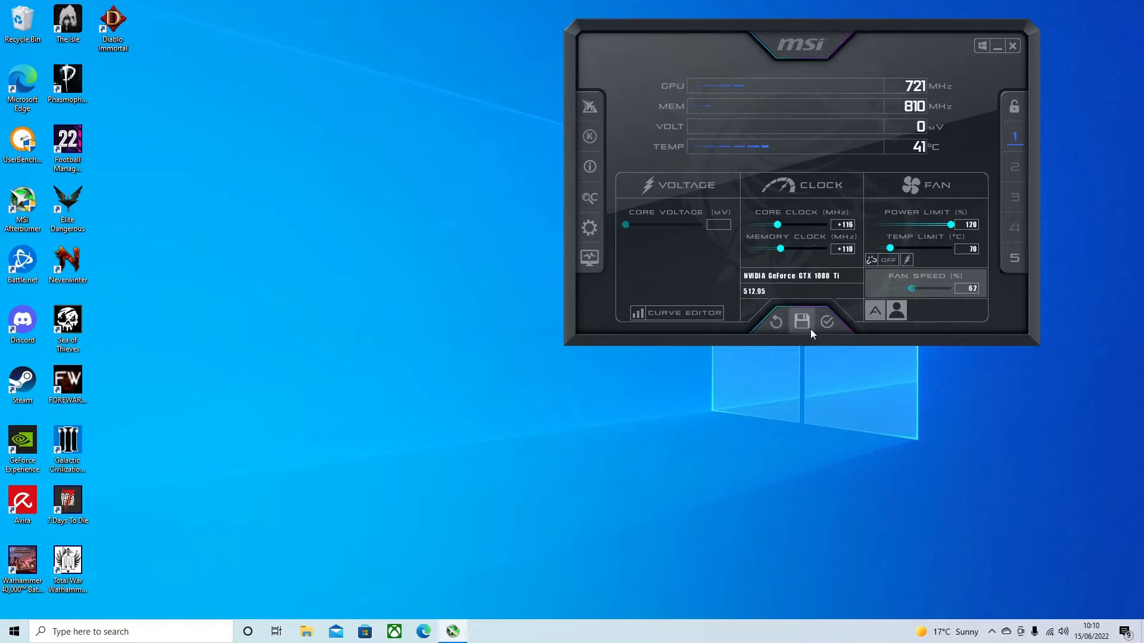
pyautogui.click(827, 324)
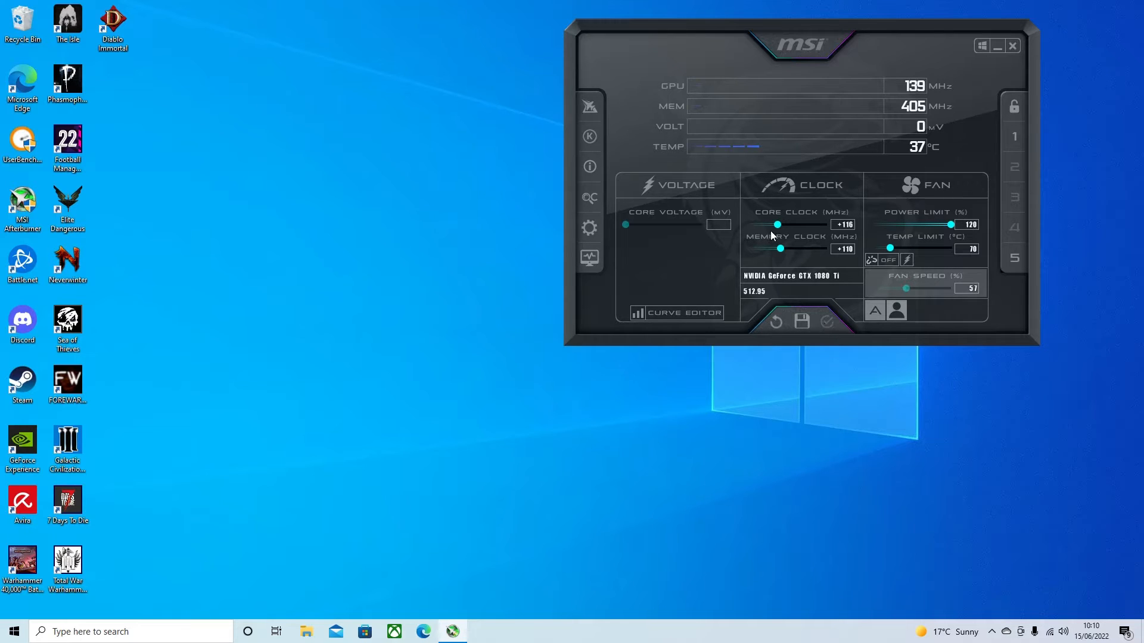
# Step: Launch Kombustor from Afterburner, dismiss its update page, and start the (GL) msi-01 test at 1280x720 with Afterburner's readings in view
pyautogui.click(581, 137)
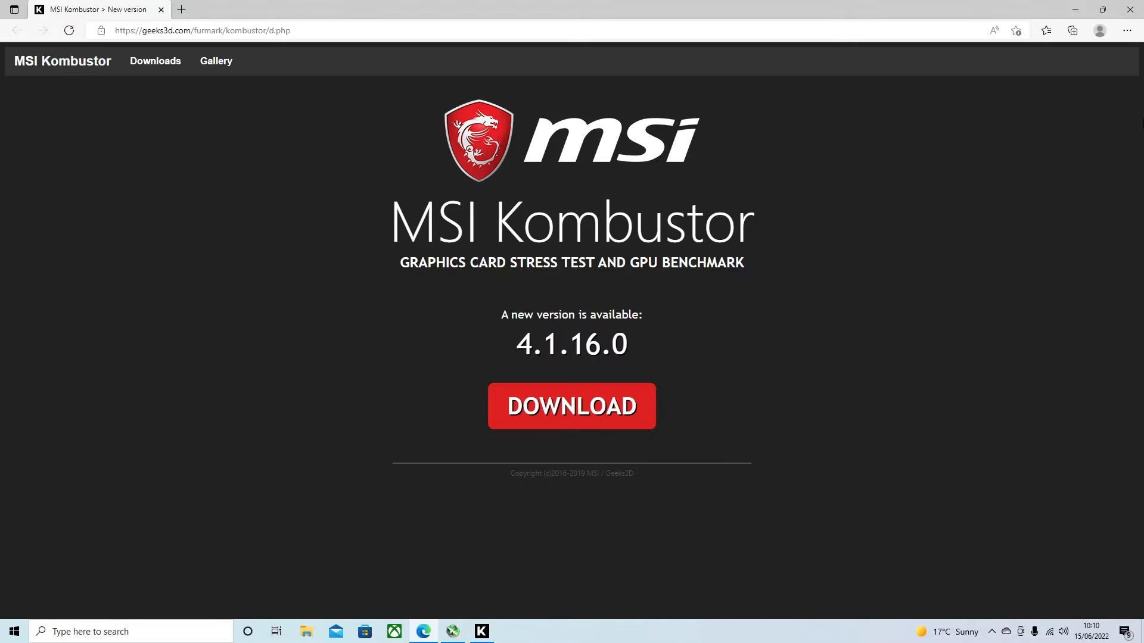
pyautogui.click(1130, 9)
pyautogui.moveTo(538, 149); pyautogui.dragTo(295, 53)
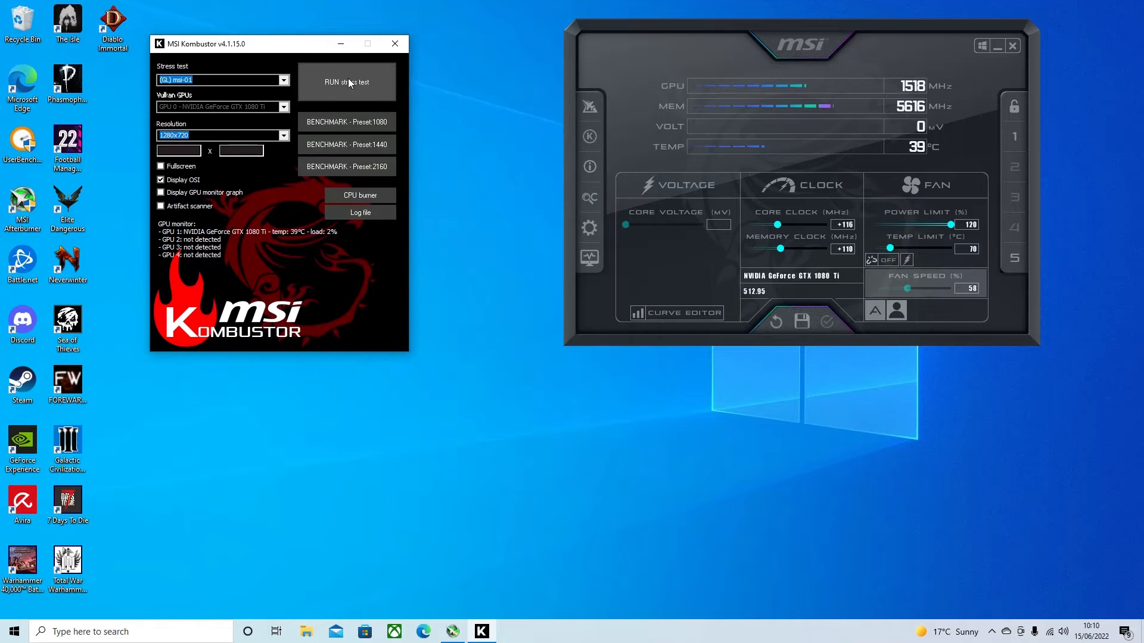
pyautogui.click(348, 77)
pyautogui.moveTo(549, 106); pyautogui.dragTo(370, 174)
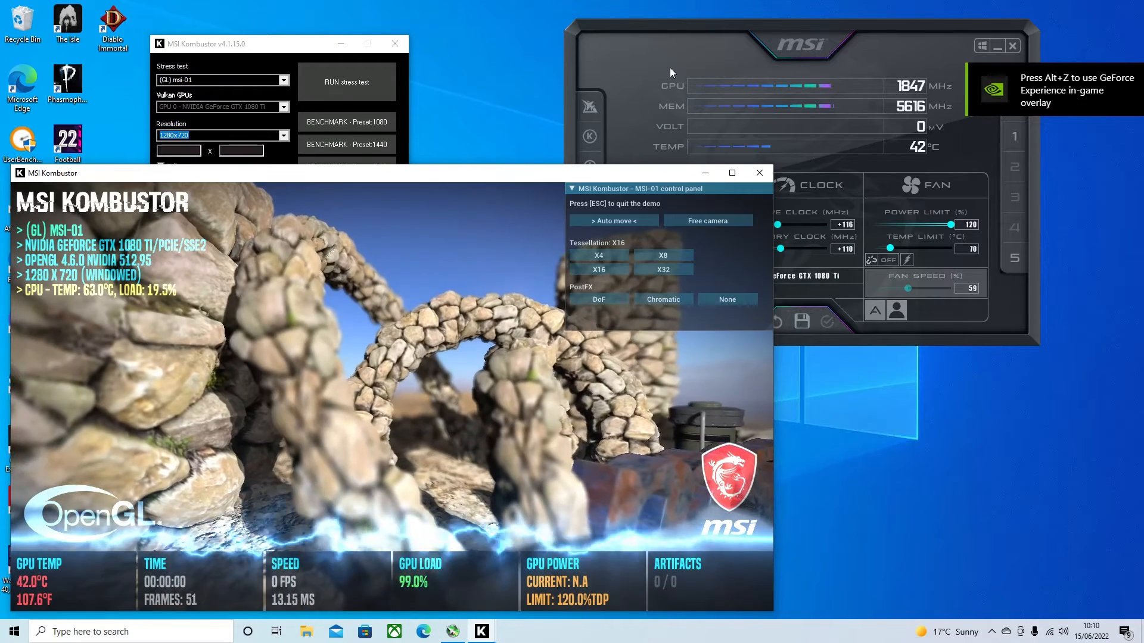
pyautogui.moveTo(811, 41)
pyautogui.mouseDown()
pyautogui.moveTo(895, 23)
pyautogui.moveTo(811, 32)
pyautogui.mouseUp()
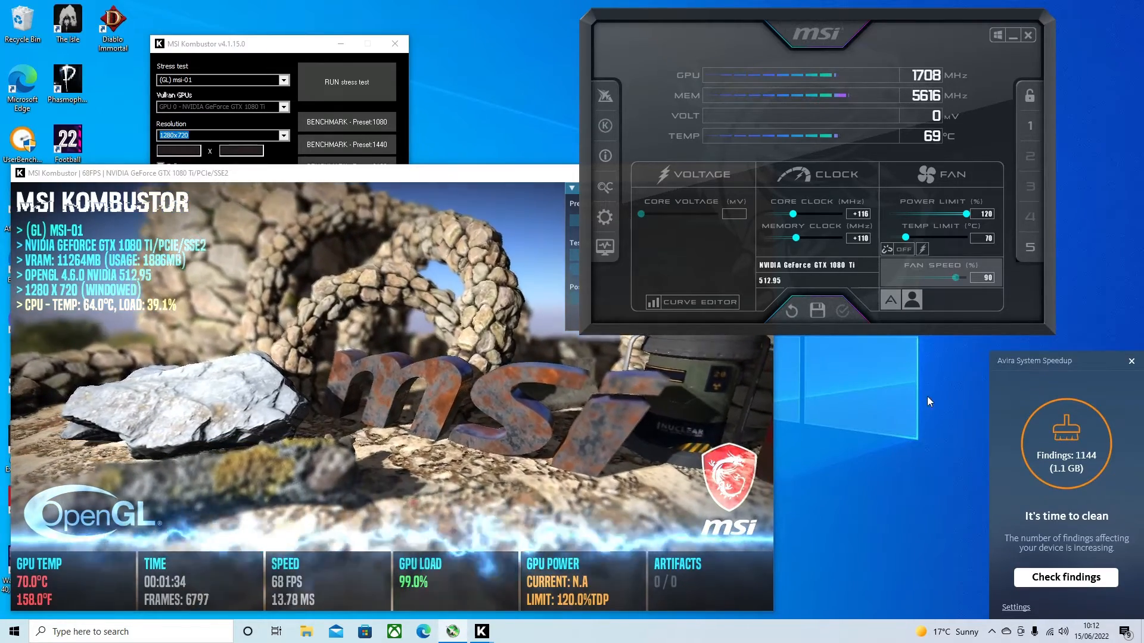
# Step: Dismiss the Avira notification, end the stress test after about two minutes, and close Kombustor
pyautogui.click(1132, 363)
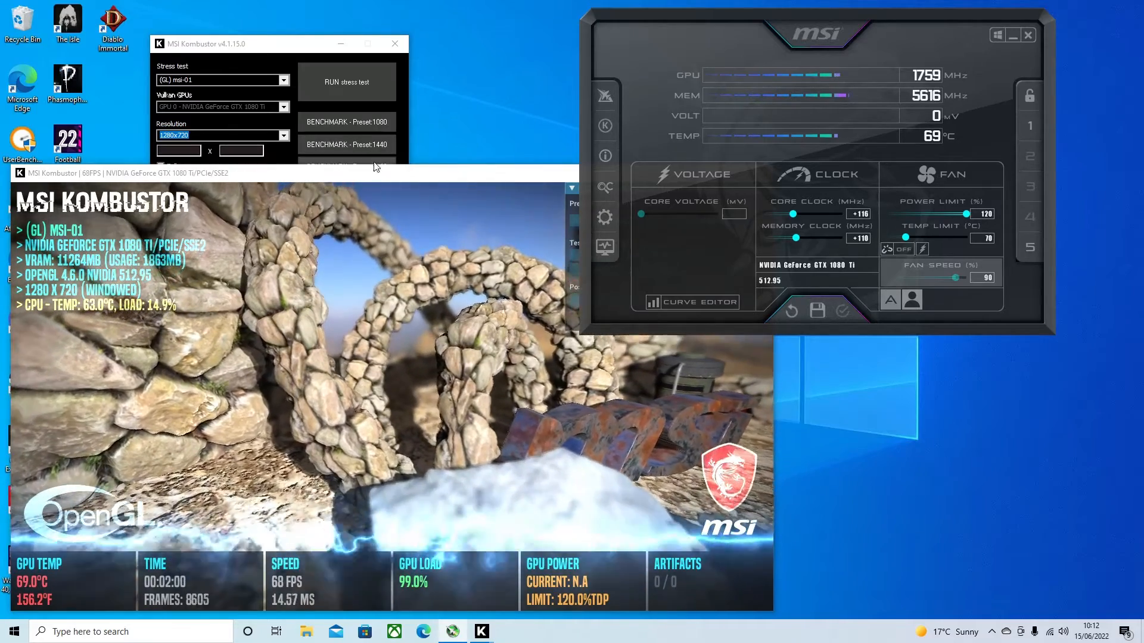
pyautogui.click(421, 174)
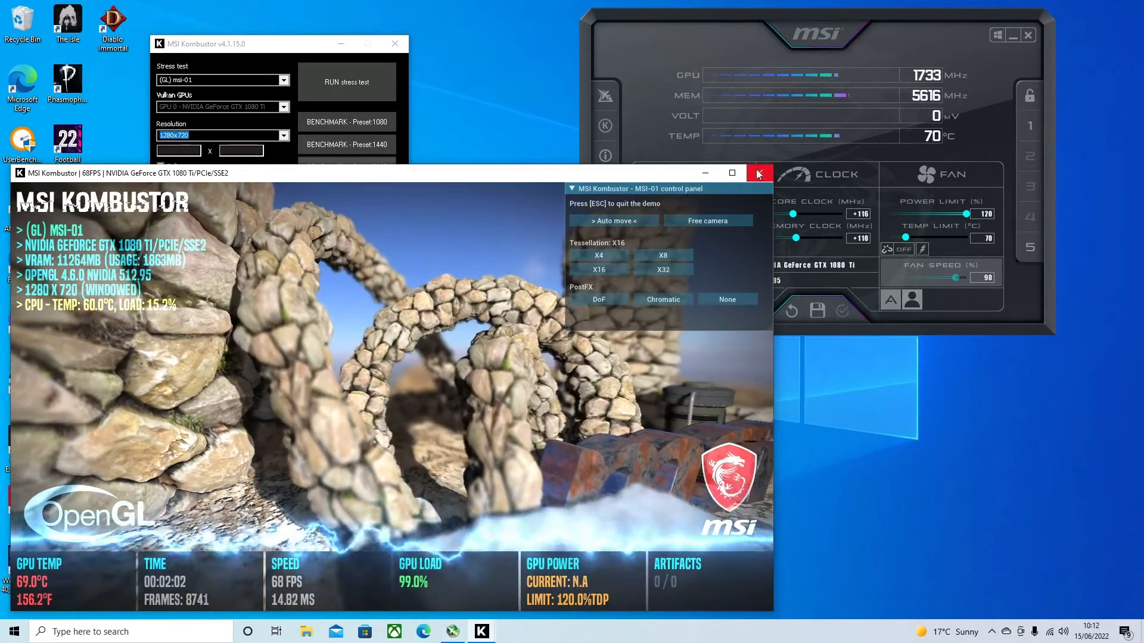
pyautogui.click(755, 174)
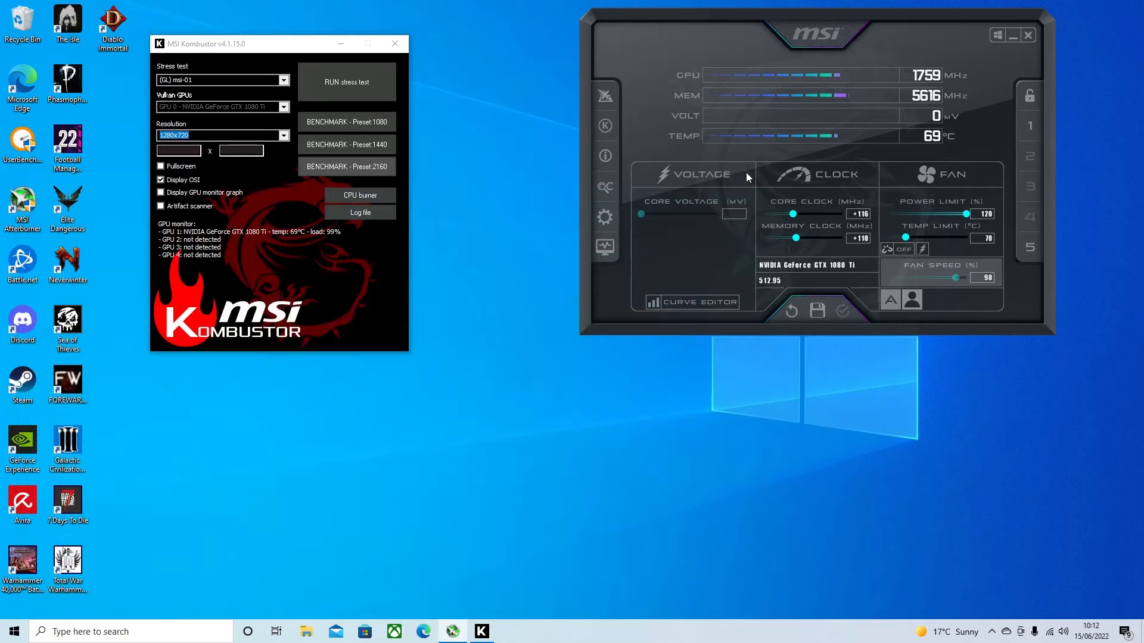
pyautogui.click(395, 45)
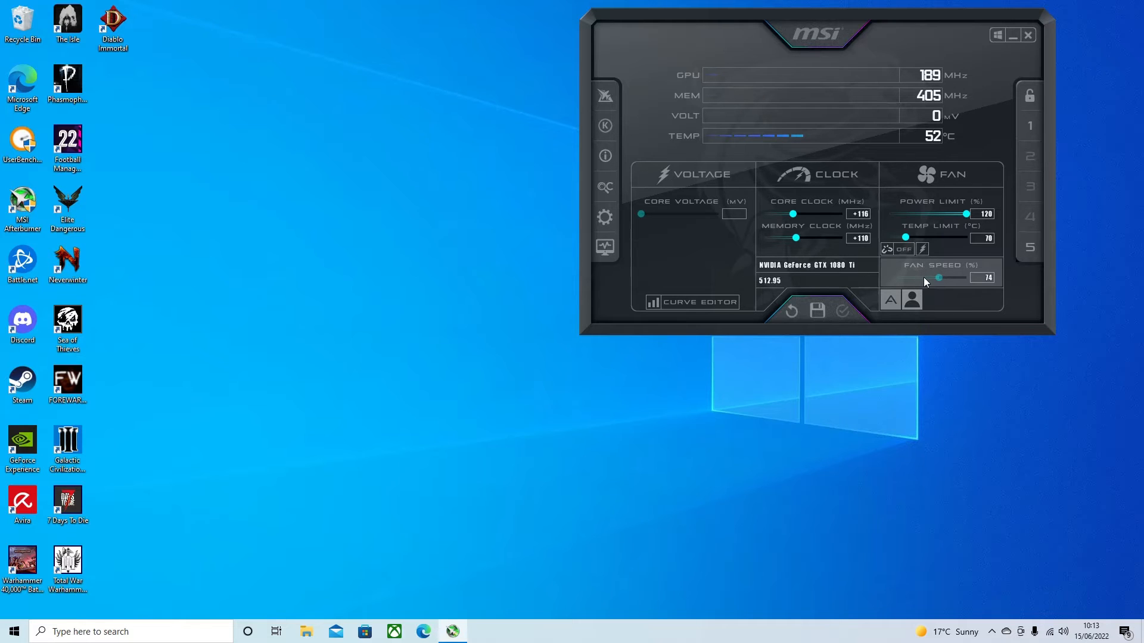
# Step: Save the current overclock settings to profile slot 1, load that profile, and apply it
pyautogui.click(819, 311)
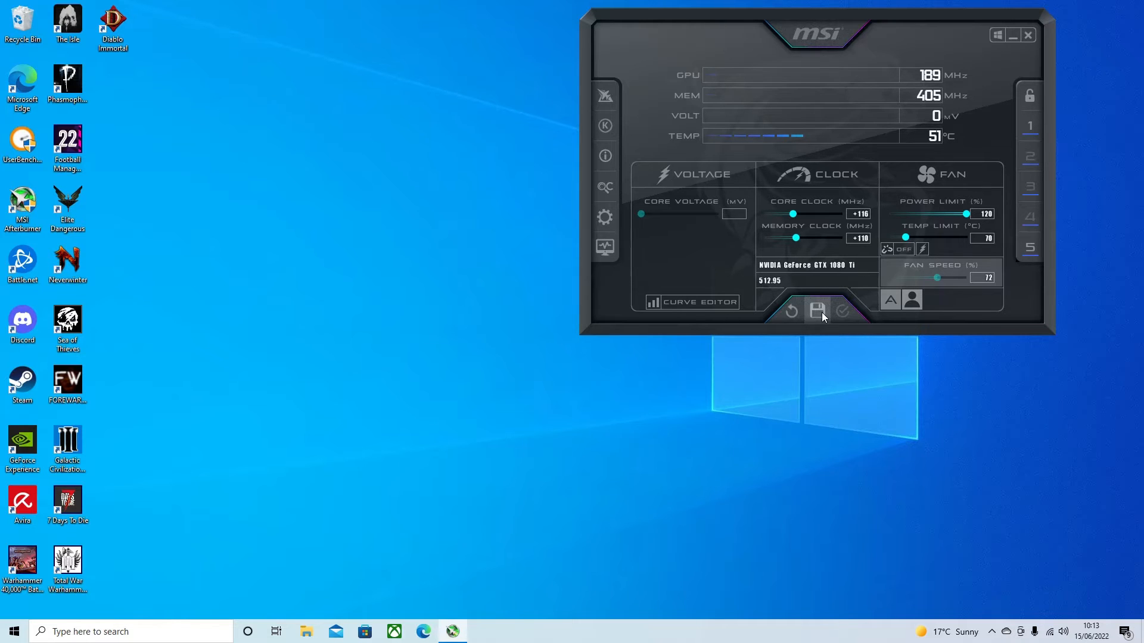
pyautogui.click(1031, 127)
pyautogui.click(1031, 127)
pyautogui.click(843, 316)
# Step: Review the automatic fan control settings and custom fan speed curve in Afterburner's properties, and close them
pyautogui.click(605, 218)
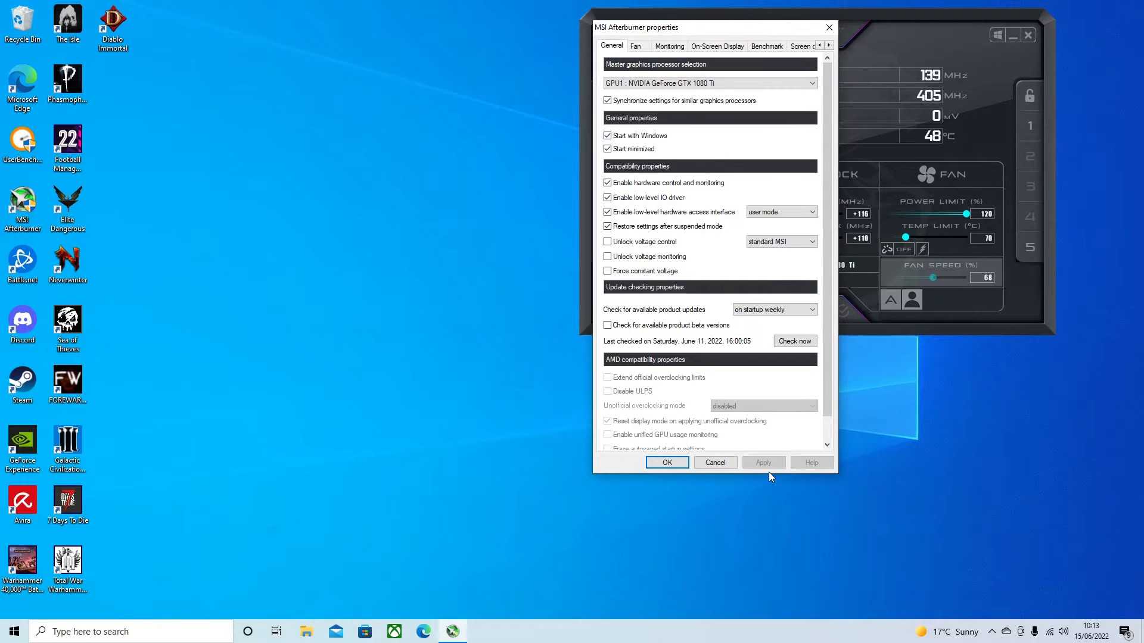
pyautogui.click(637, 48)
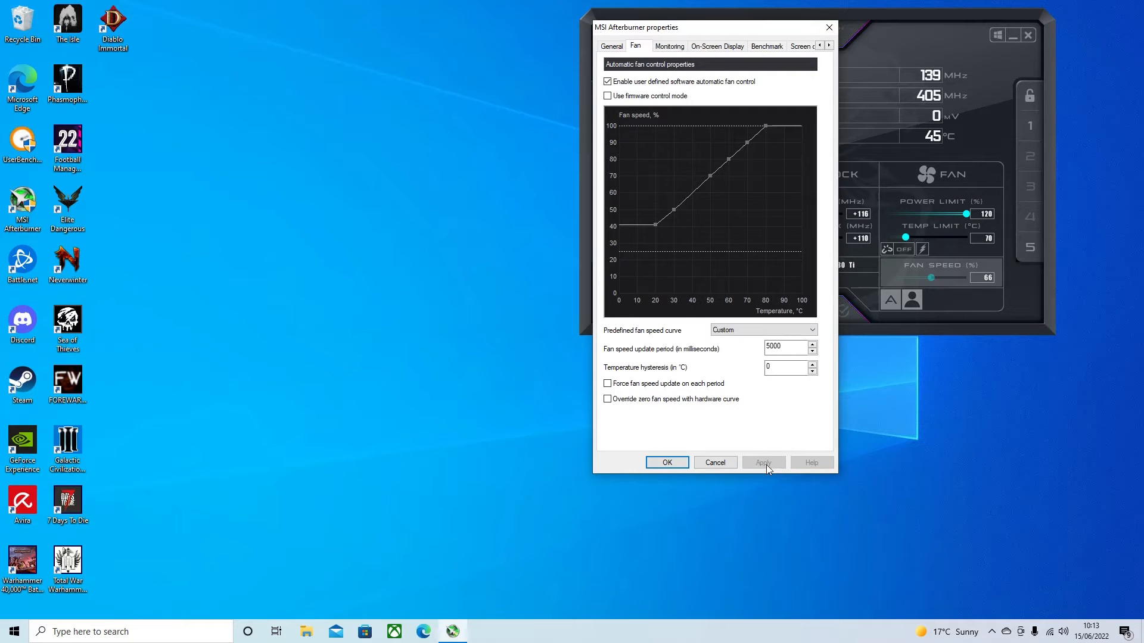
pyautogui.click(667, 462)
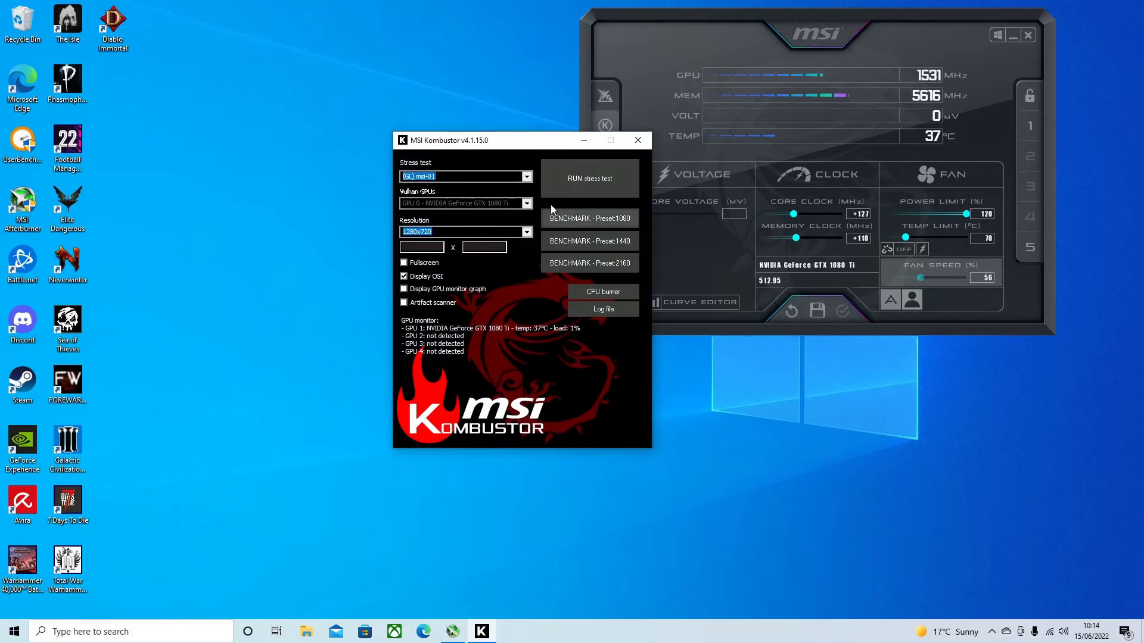
# Step: Run the (GL) msi-01 stress test for about two minutes at core clock +127 MHz beside Afterburner's readings, and close the test and Kombustor
pyautogui.click(558, 185)
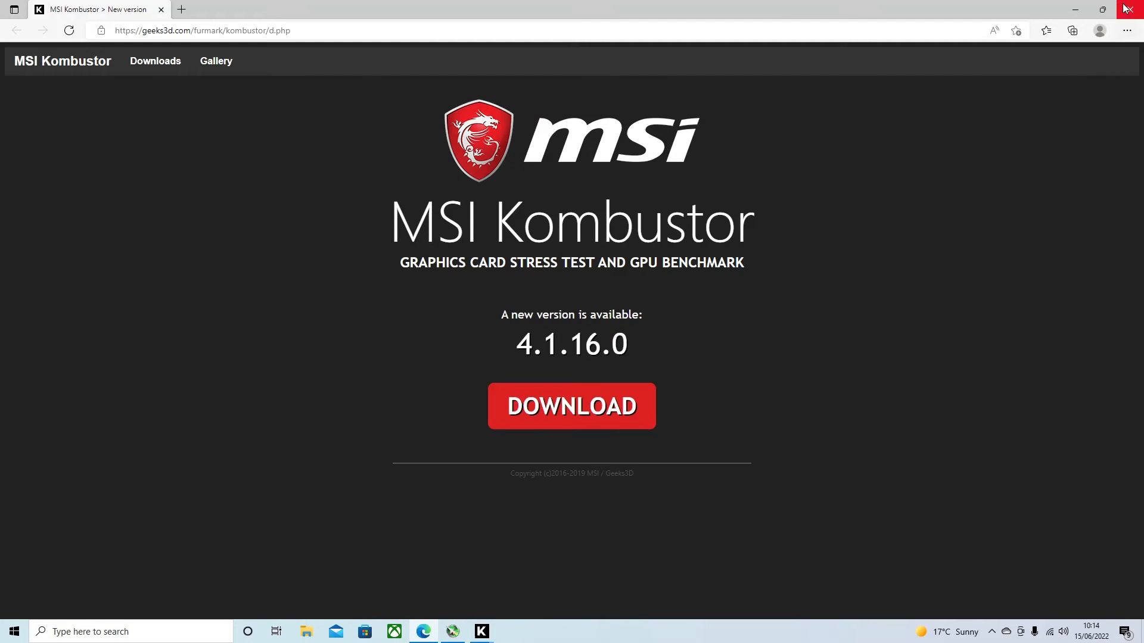
pyautogui.click(1125, 8)
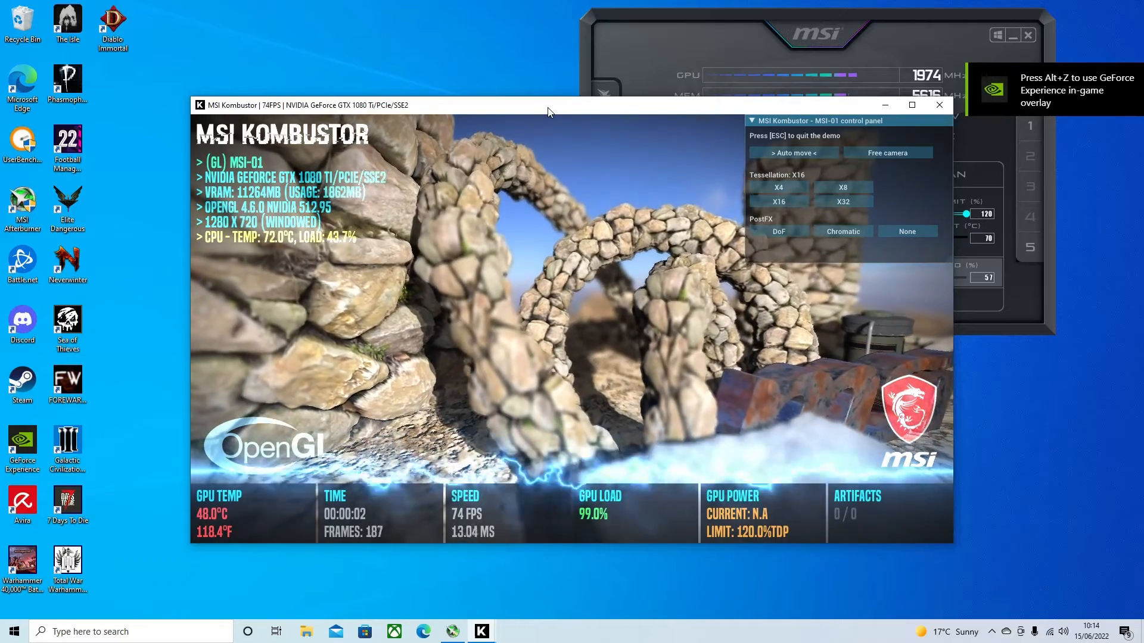
pyautogui.moveTo(548, 110); pyautogui.dragTo(428, 159)
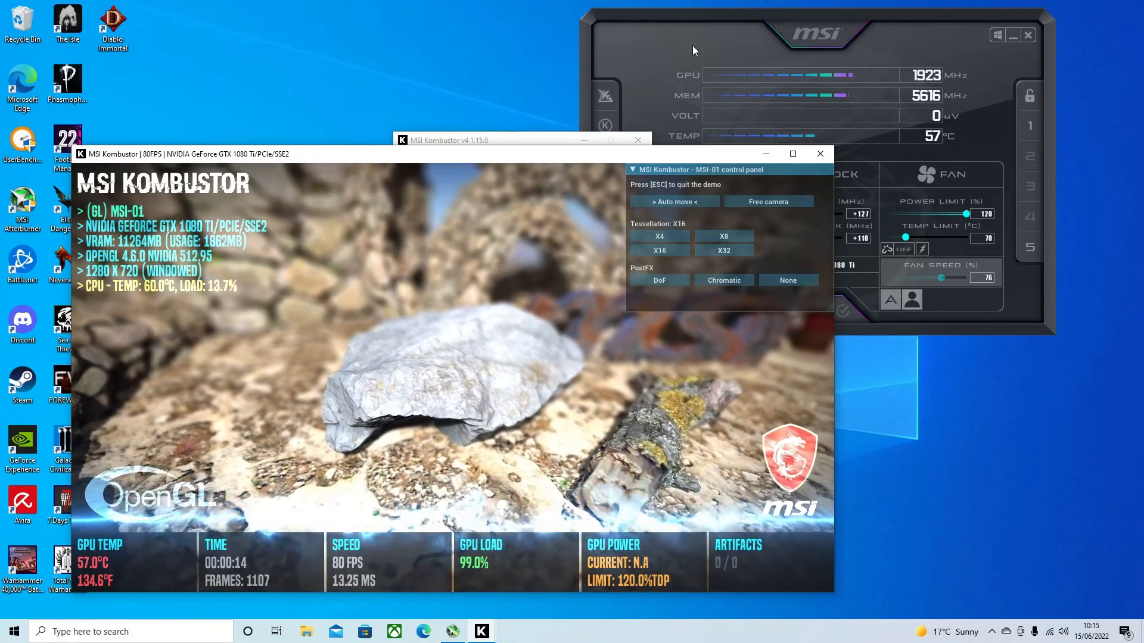
pyautogui.moveTo(802, 31); pyautogui.dragTo(842, 24)
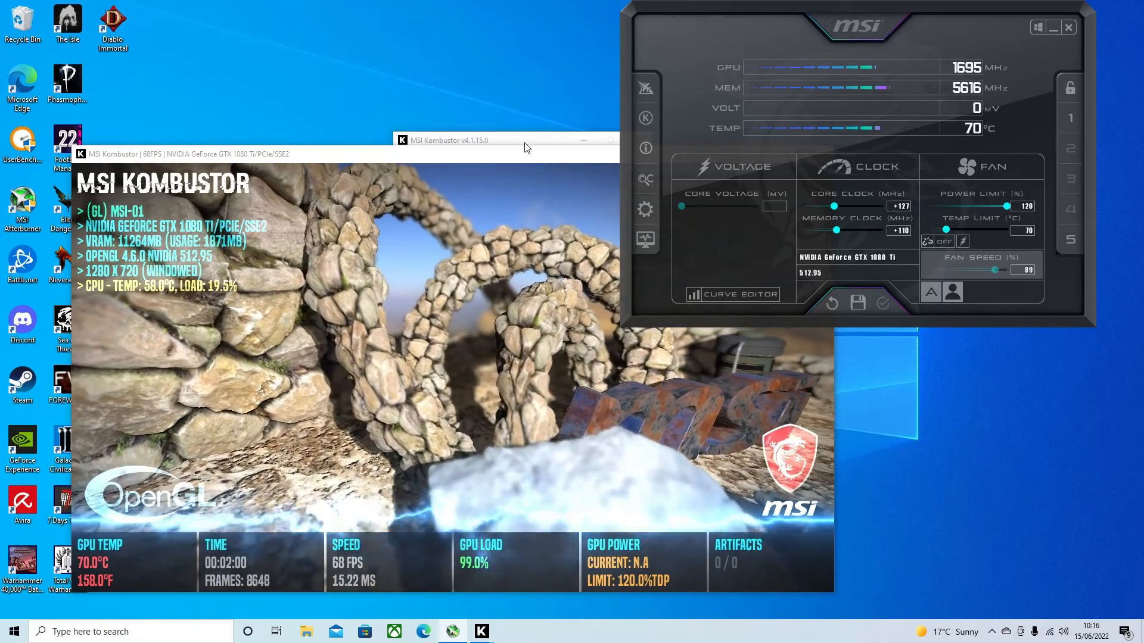
pyautogui.click(520, 162)
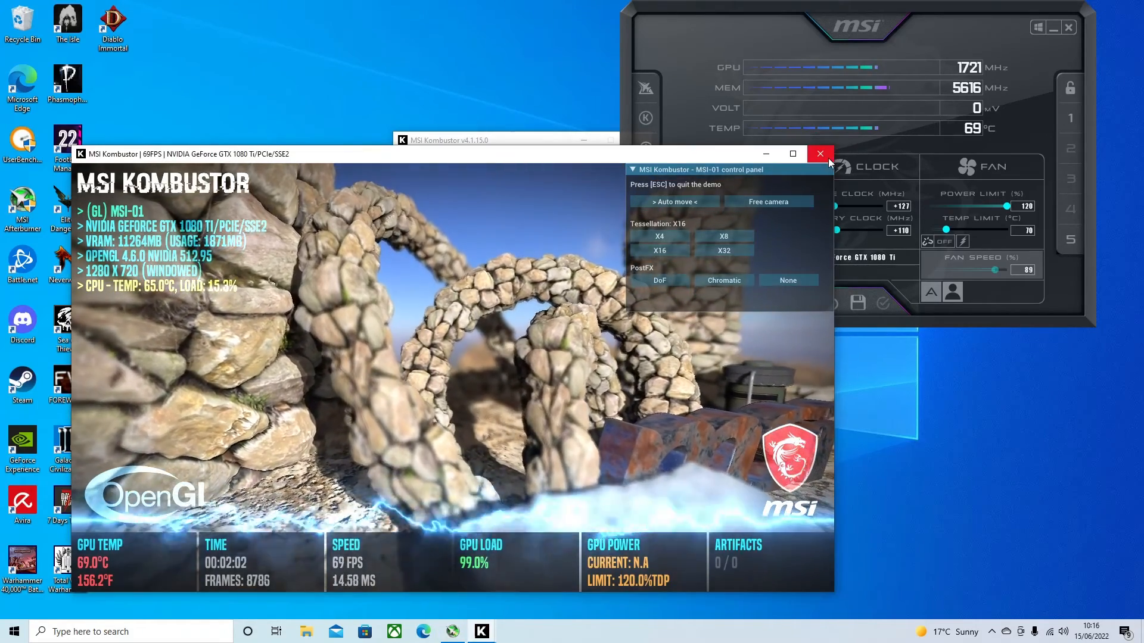
pyautogui.click(821, 155)
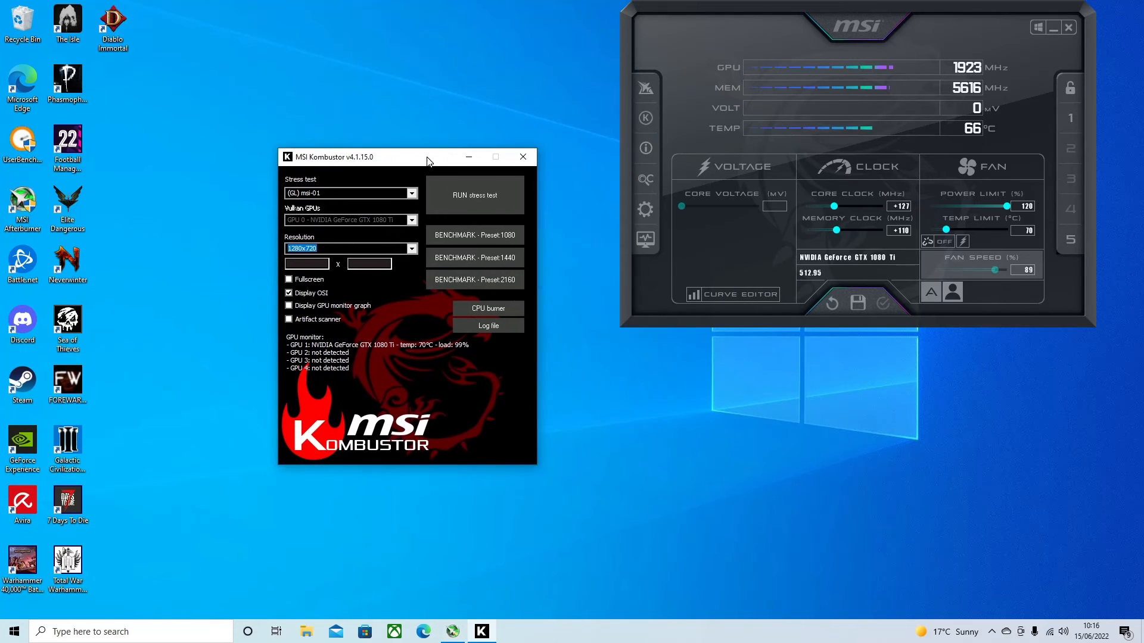
pyautogui.click(497, 158)
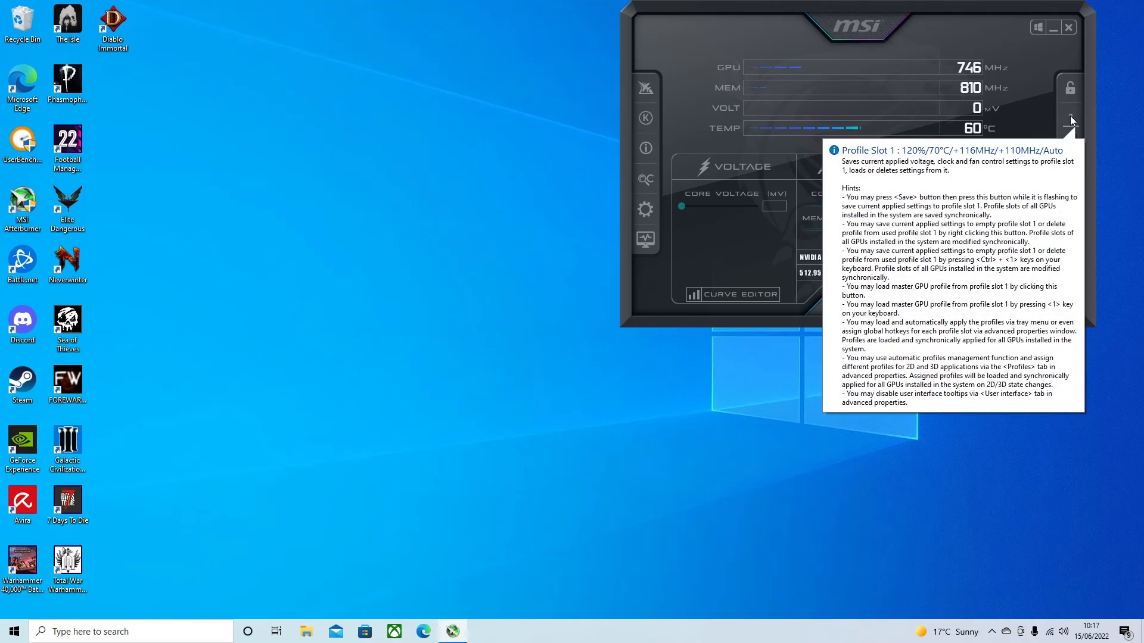
# Step: Load and apply profile 1, and review the custom fan speed curve in Afterburner's properties
pyautogui.click(1070, 118)
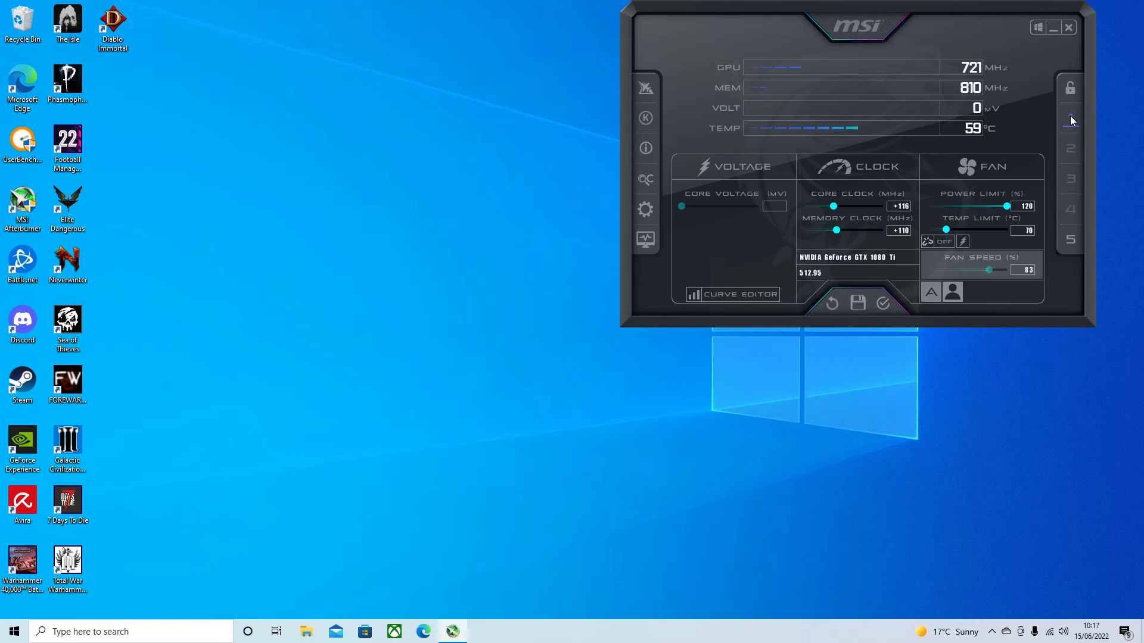
pyautogui.click(885, 304)
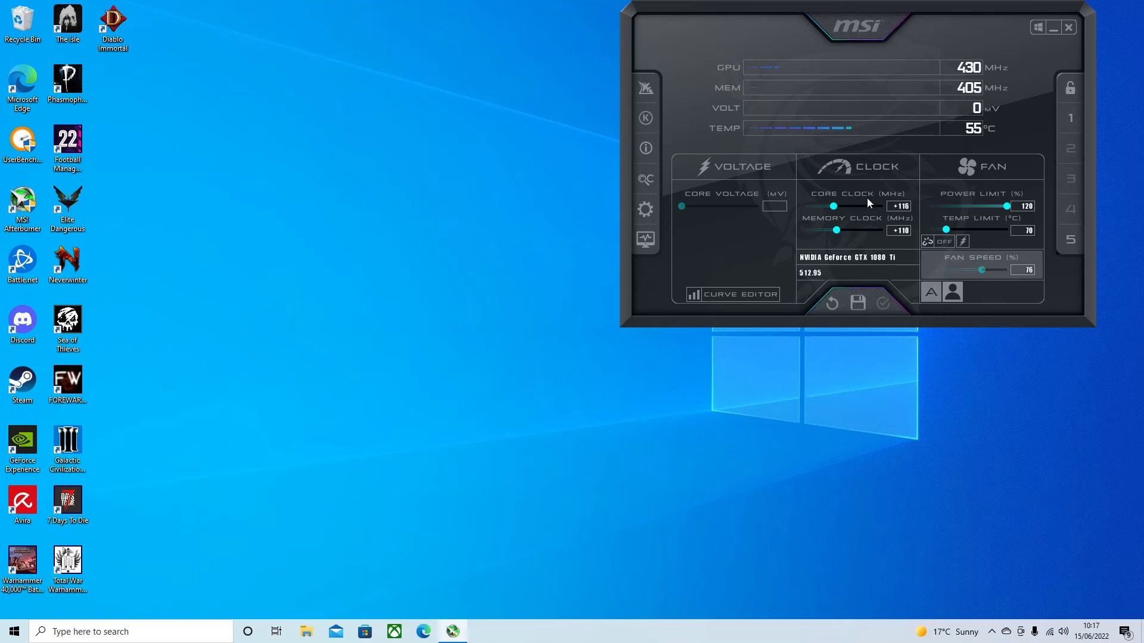
pyautogui.click(647, 208)
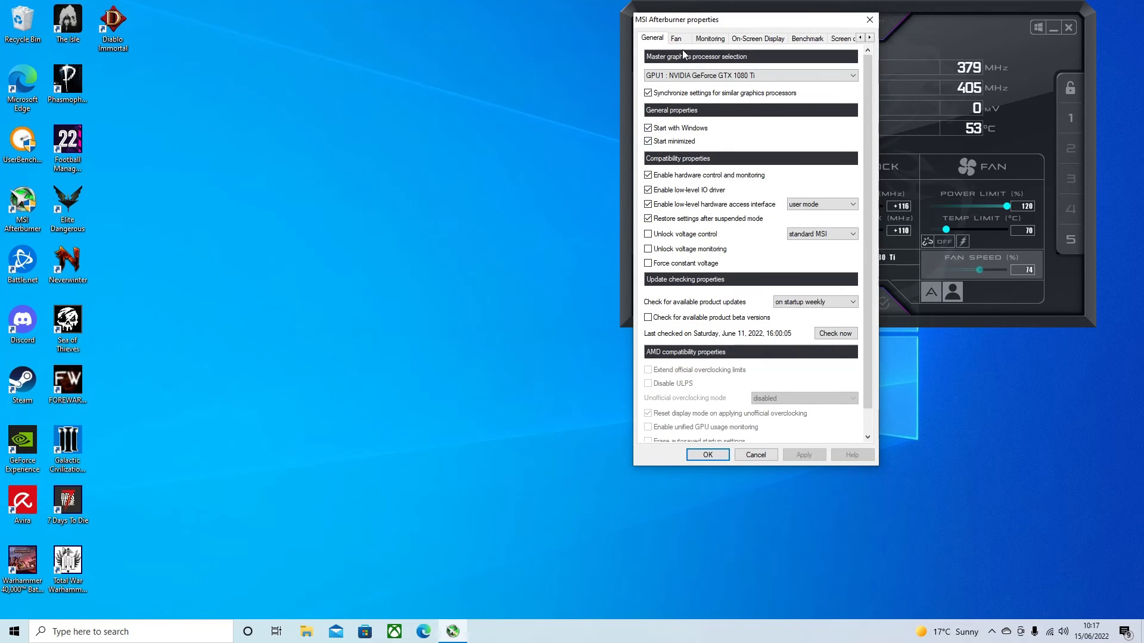
pyautogui.click(676, 39)
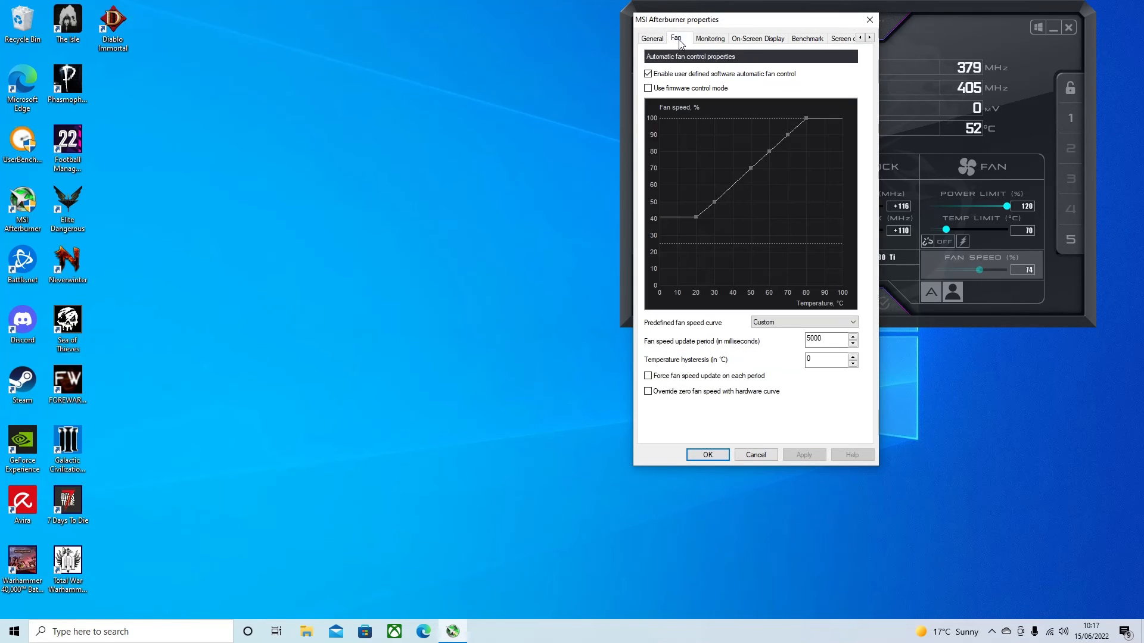
pyautogui.click(870, 20)
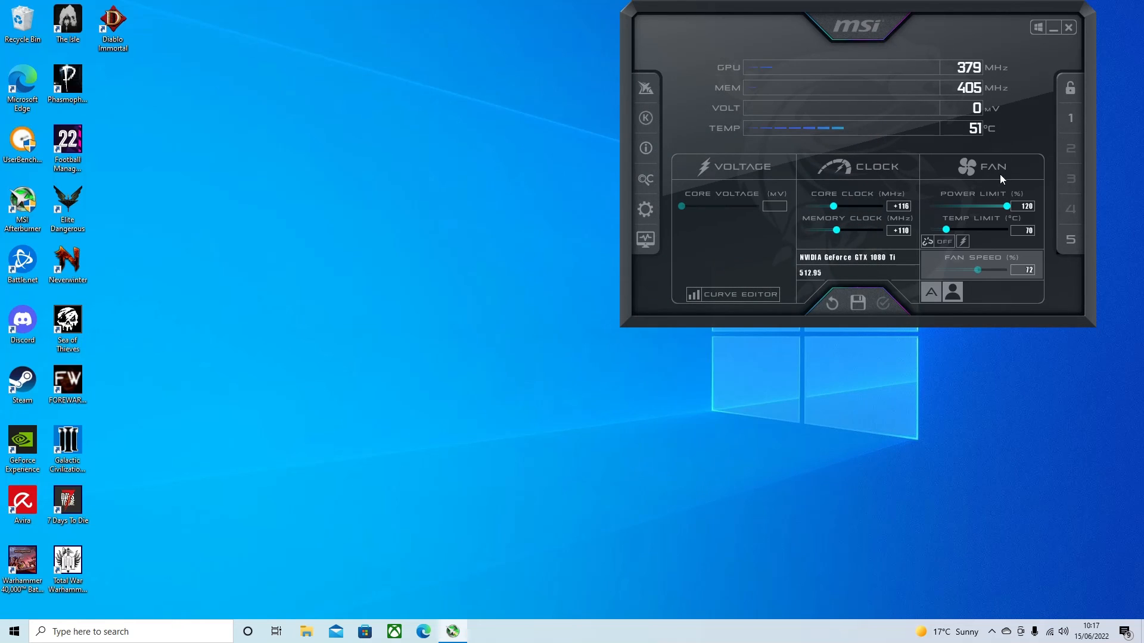